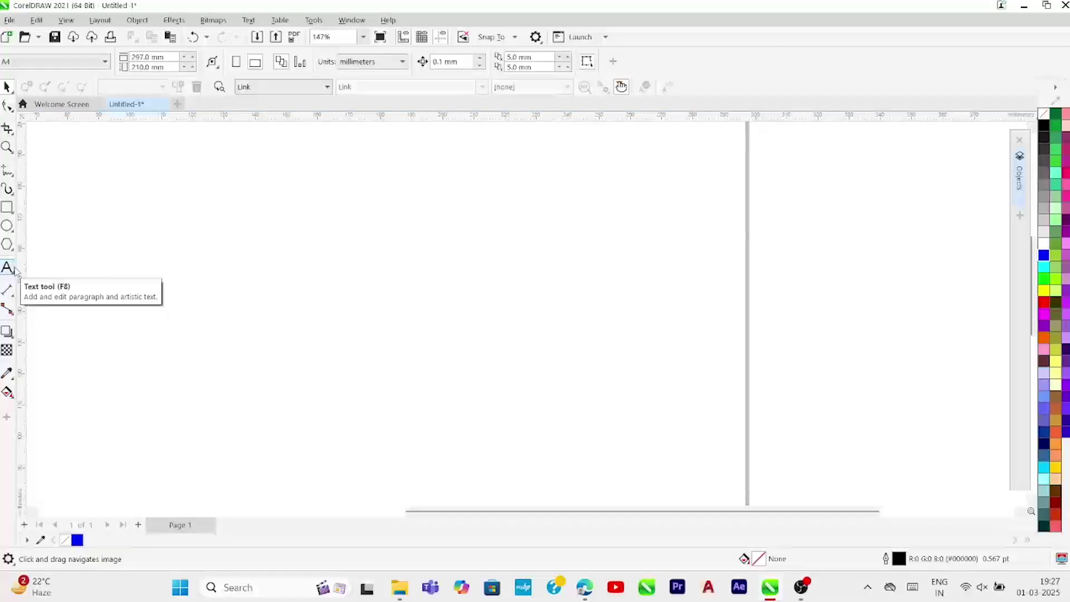
- Add the artistic text "bvbcnvn" on the empty page
click(10, 268)
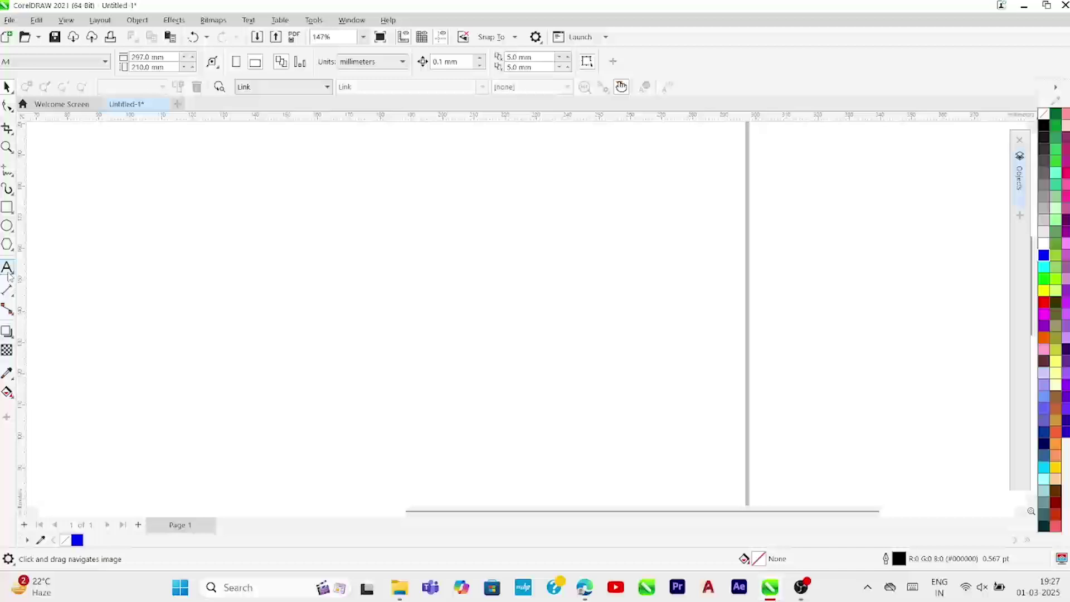
click(149, 248)
text(bvbcnvn)
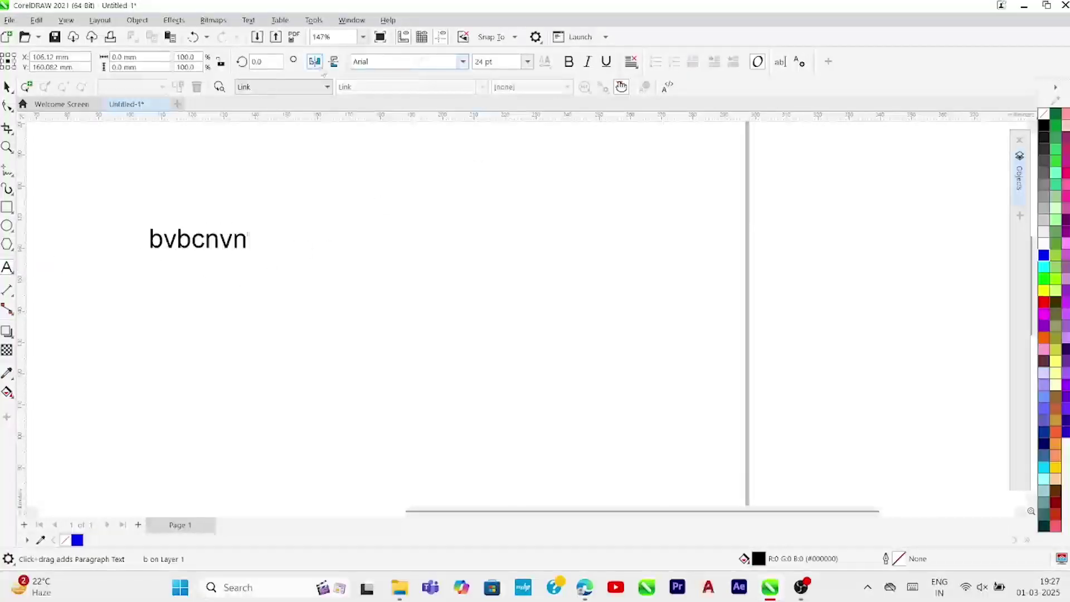
- Try the fonts Arial Black, Poetsen One and Segoe Print on the "bvbcnvn" text
click(368, 62)
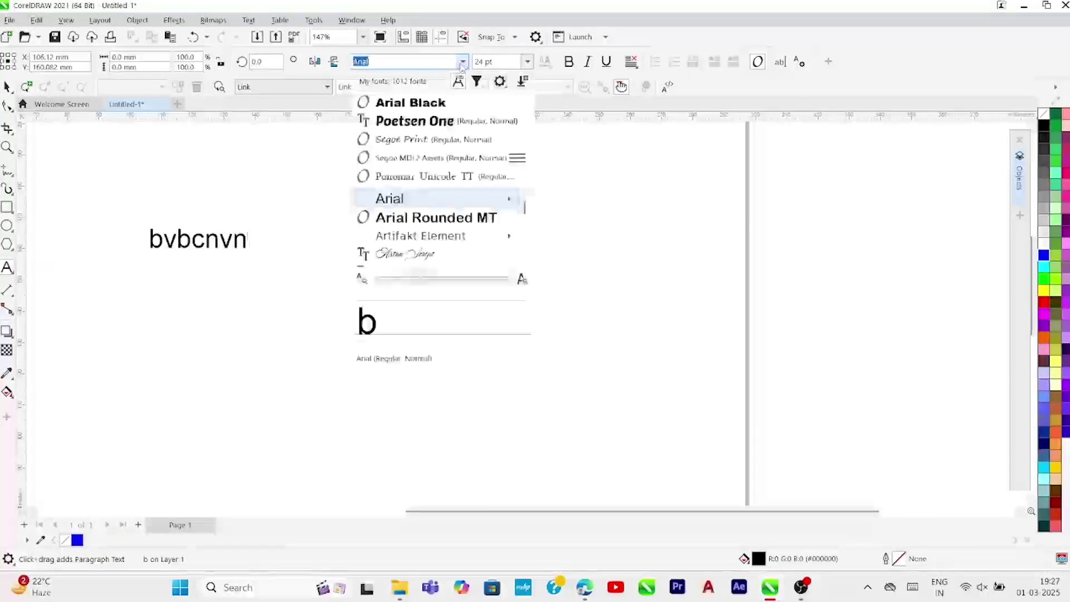
click(456, 102)
click(464, 62)
click(456, 121)
click(463, 62)
click(456, 139)
- Try the fonts Segoe Script, Segoe UI Emoji and Segoe UI Variable on the "bvbcnvn" text
click(463, 62)
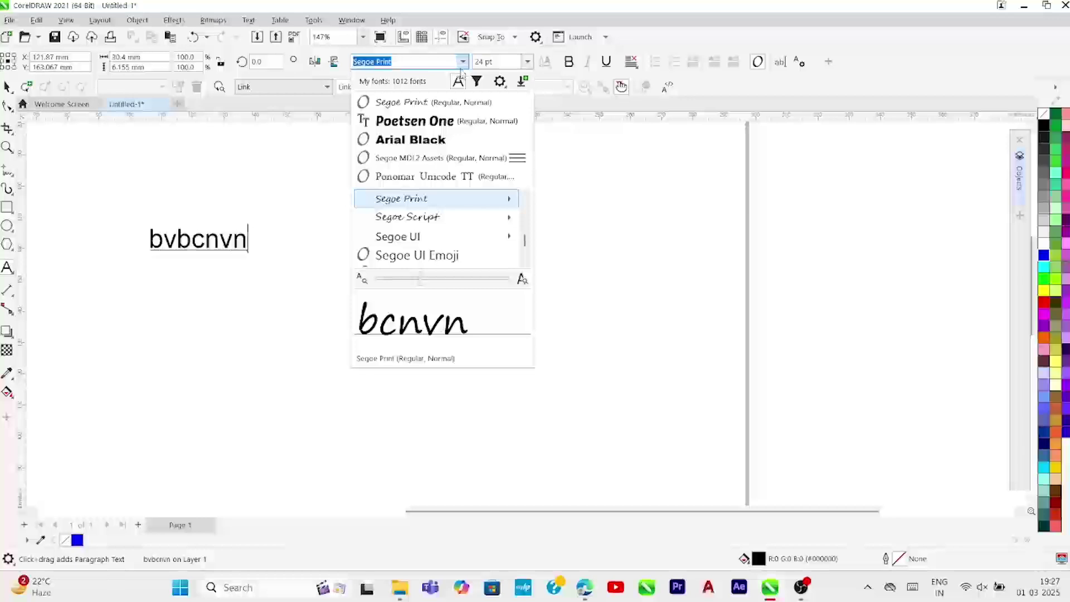
click(422, 218)
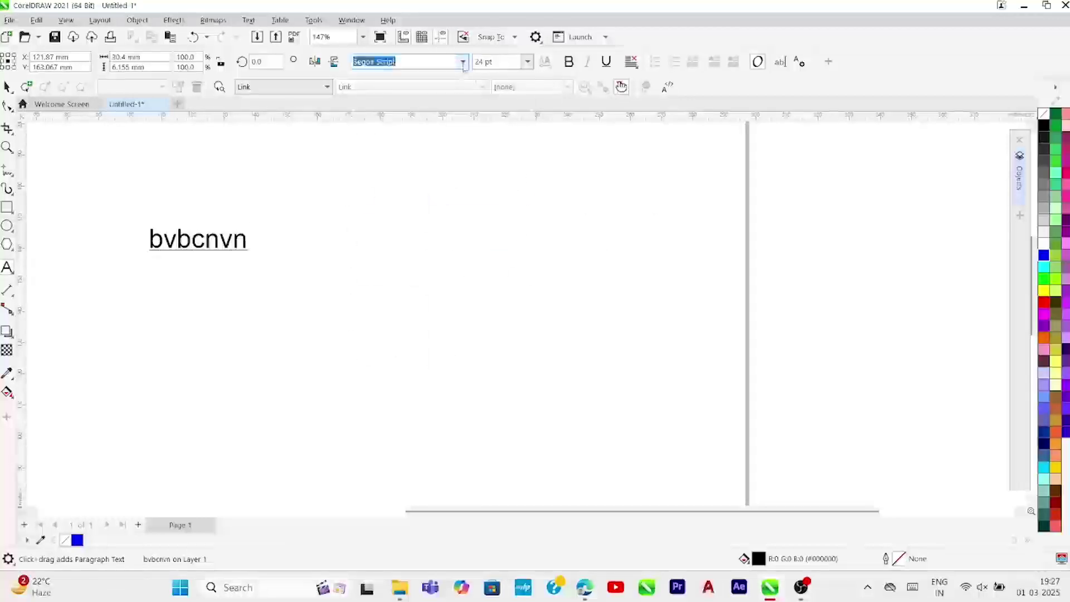
click(463, 63)
click(442, 237)
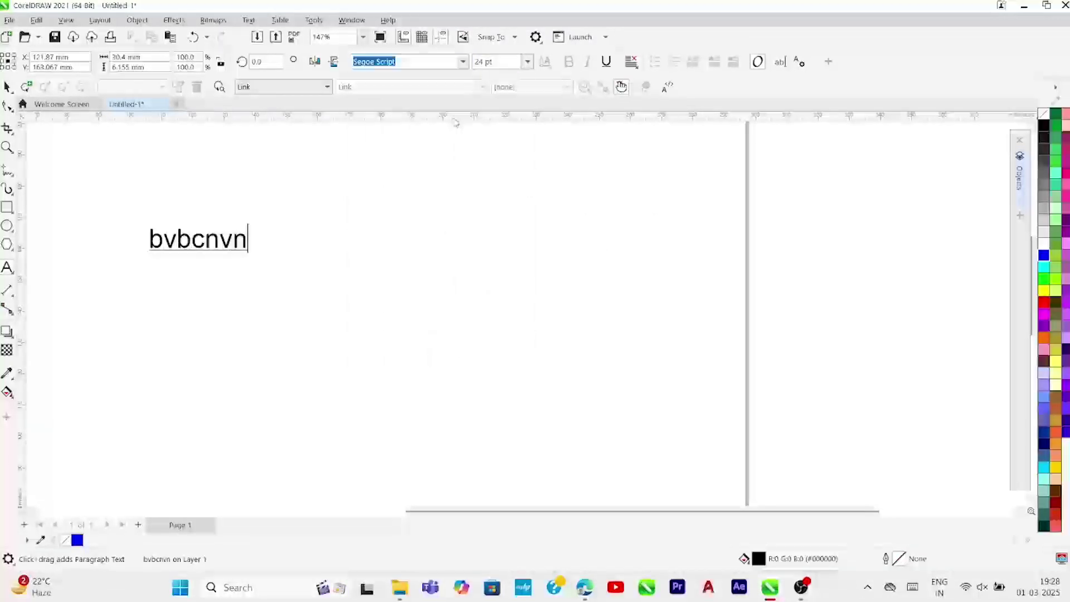
click(464, 62)
click(436, 261)
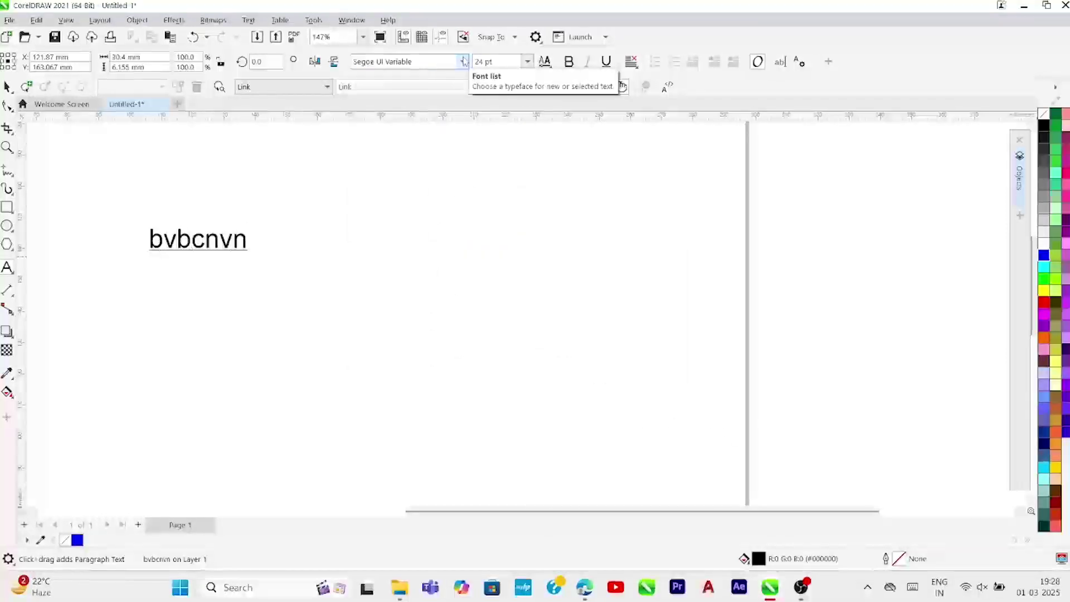
click(465, 62)
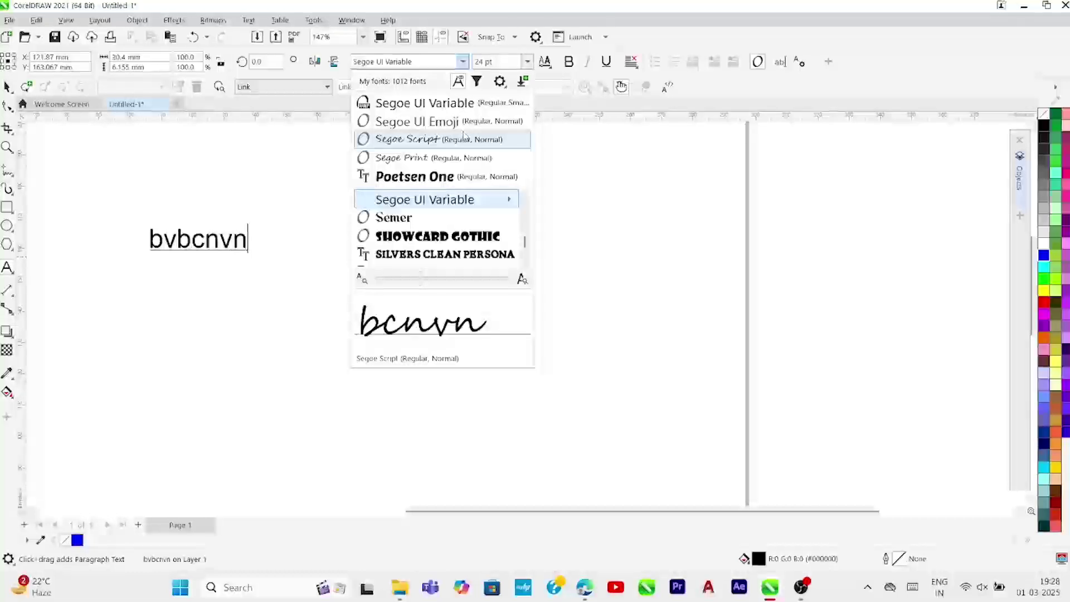
click(463, 61)
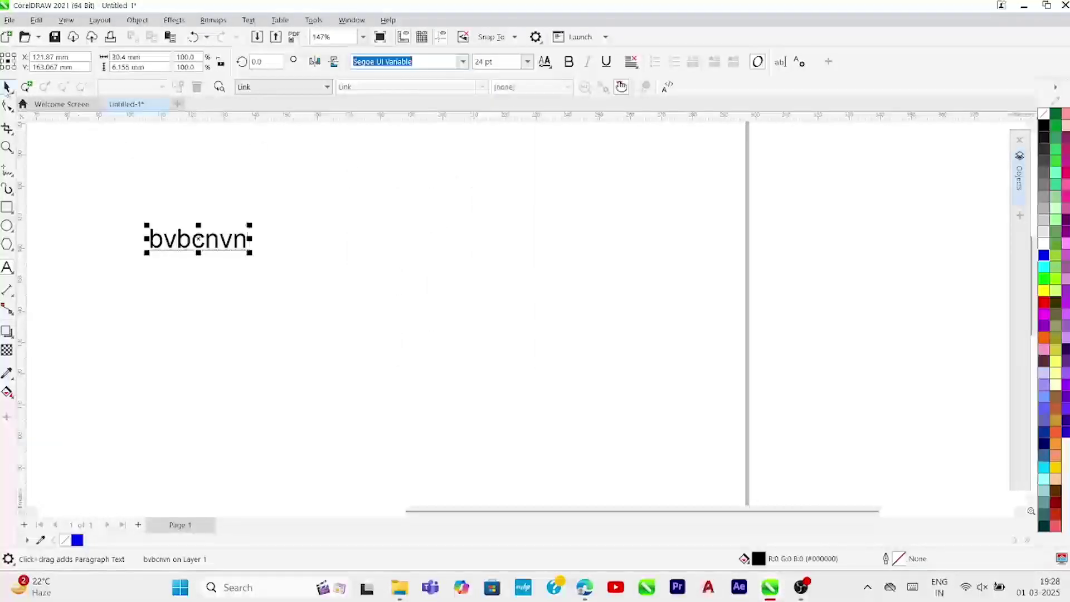
- Delete the "bvbcnvn" text from the page
click(7, 91)
key(Delete)
scroll(190, 262, up, 1)
scroll(185, 260, down, 1)
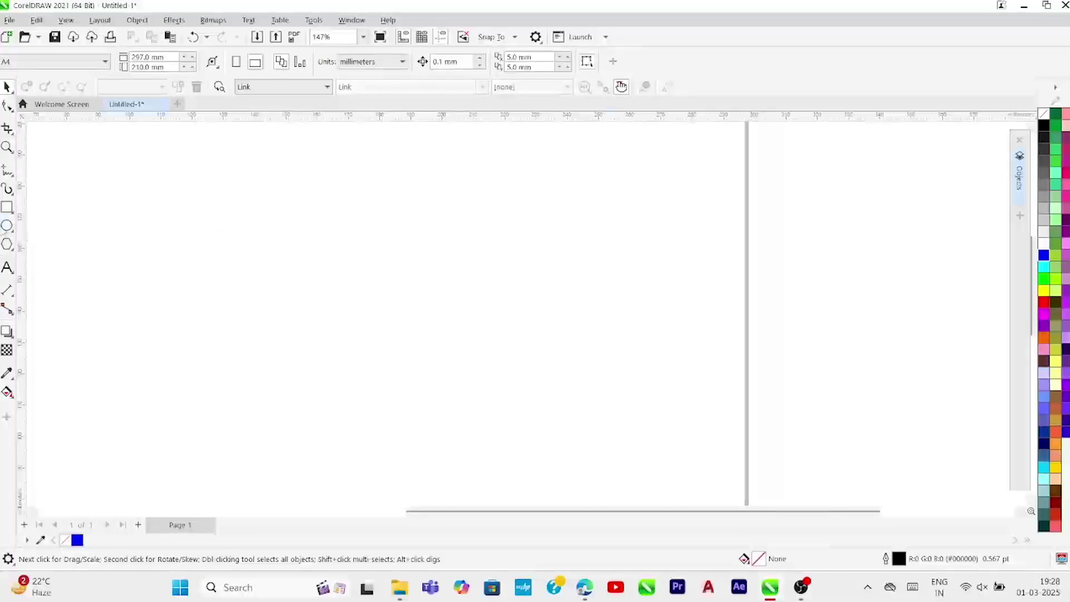
- Draw an ellipse about 52 mm wide and 48 mm high on the page
click(5, 228)
drag(254, 189, 424, 348)
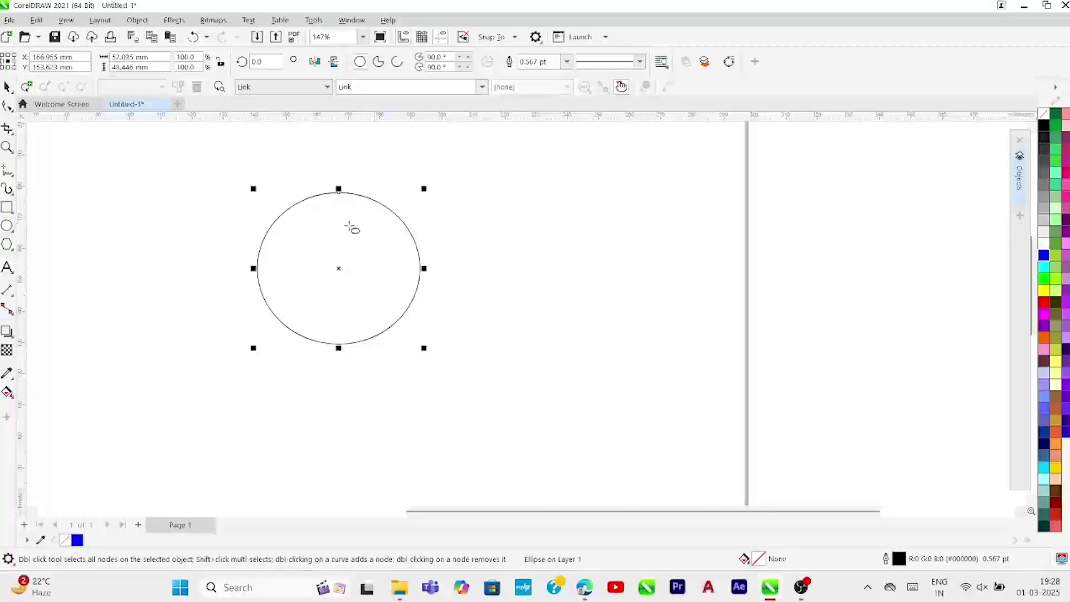
click(7, 87)
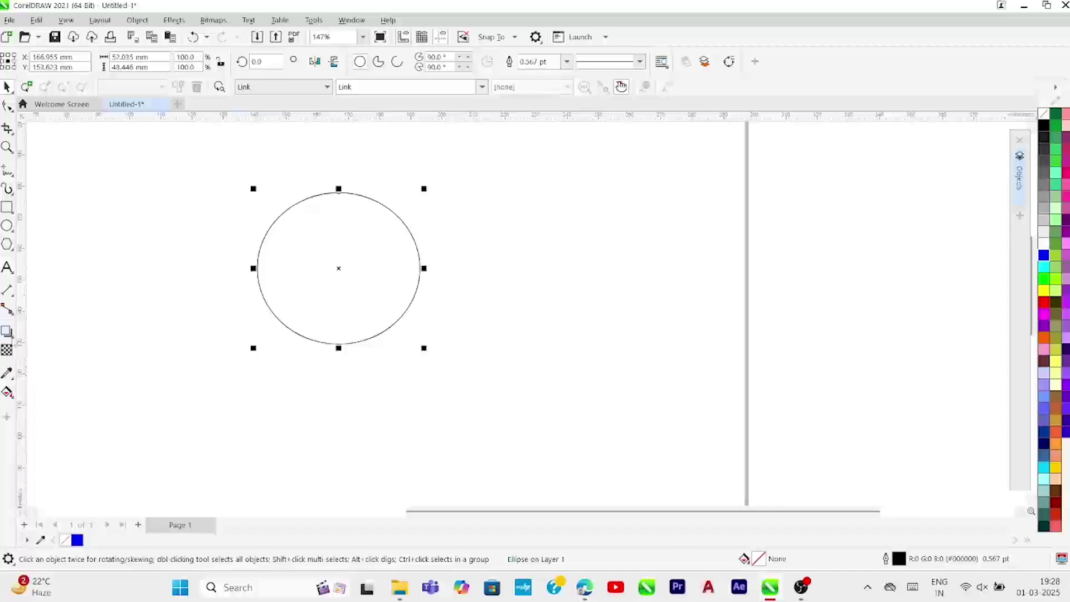
click(8, 333)
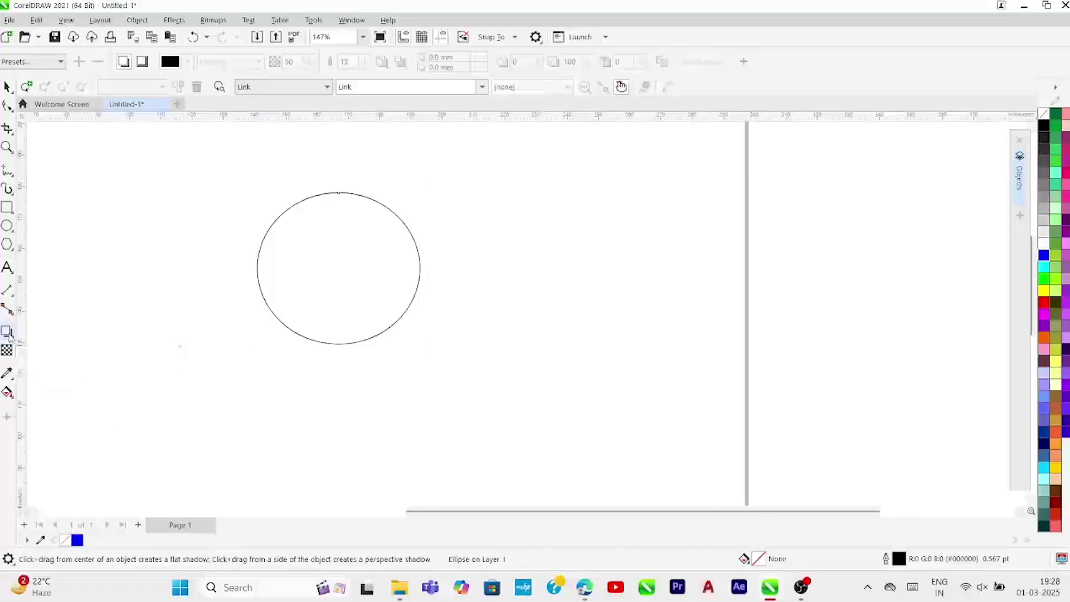
click(8, 333)
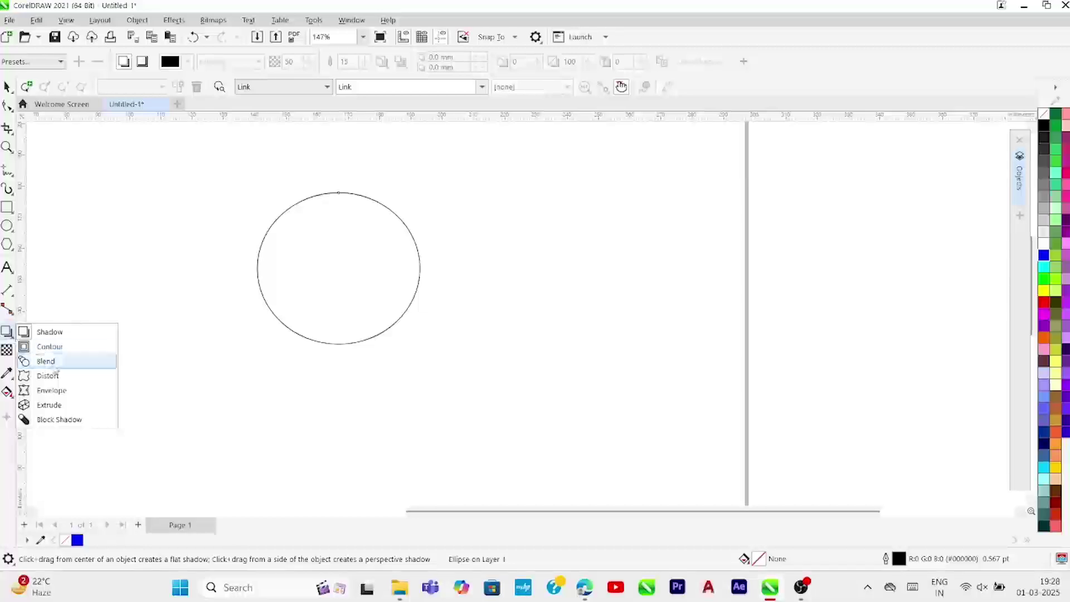
click(61, 390)
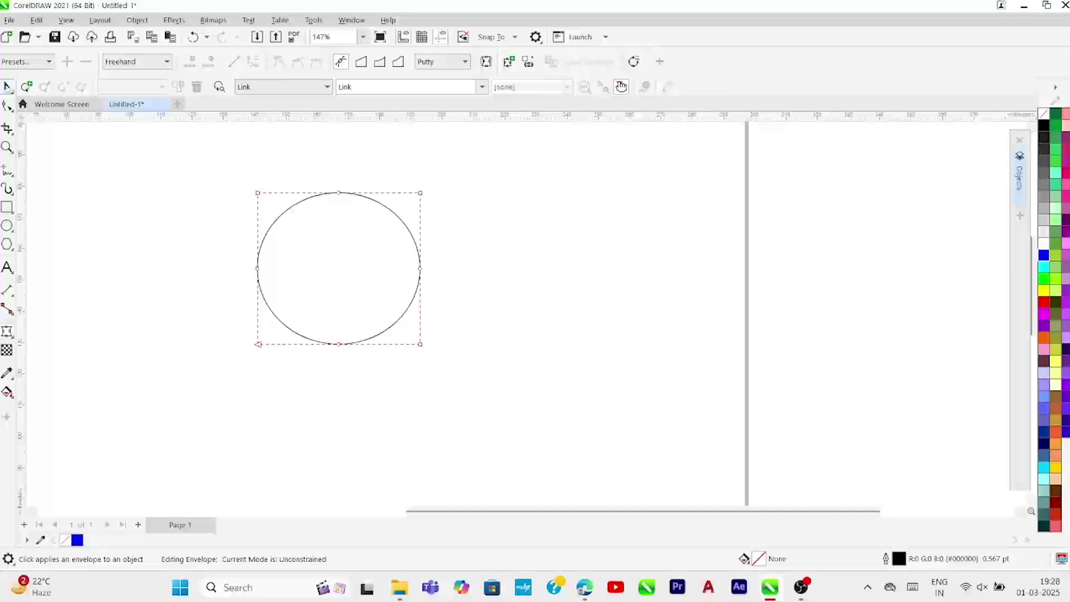
click(7, 87)
click(59, 210)
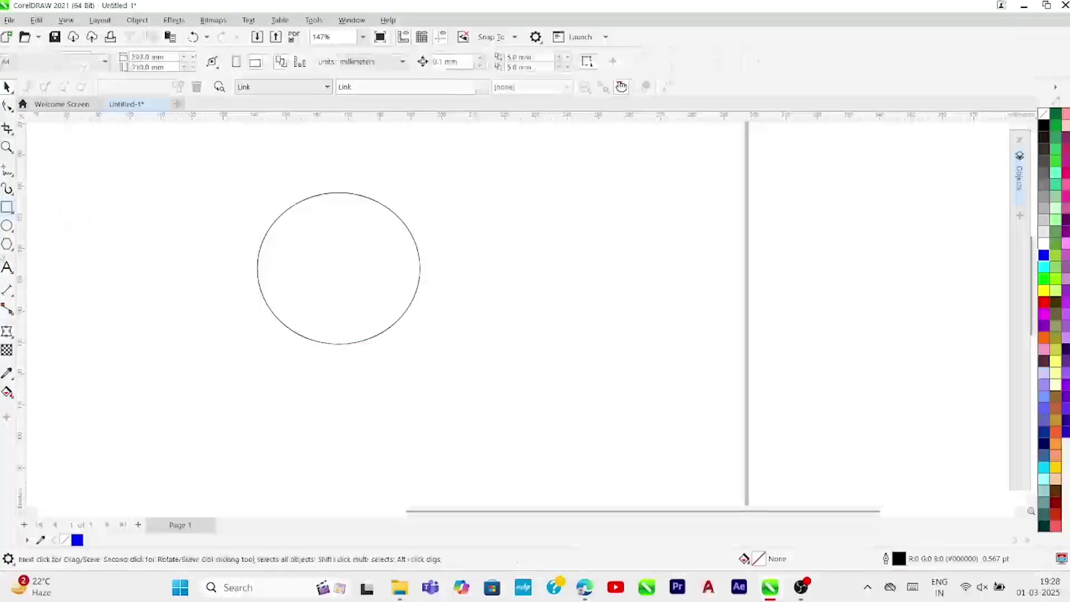
- Add the artistic text "hdcgjgj" above the ellipse and set its font size to 48 pt
click(6, 267)
click(217, 172)
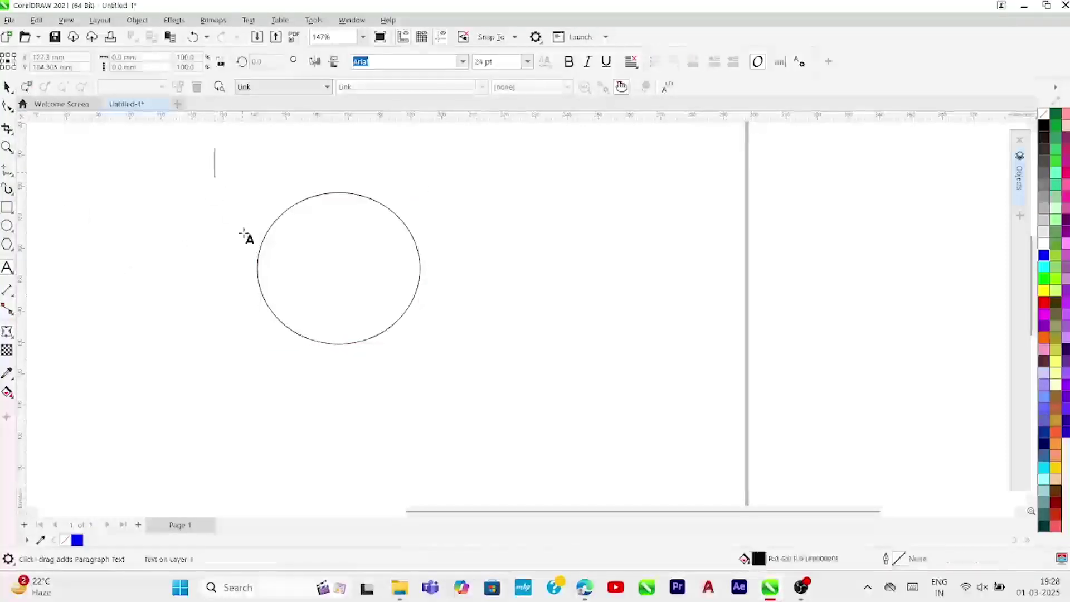
text(hdcgjgj)
click(7, 87)
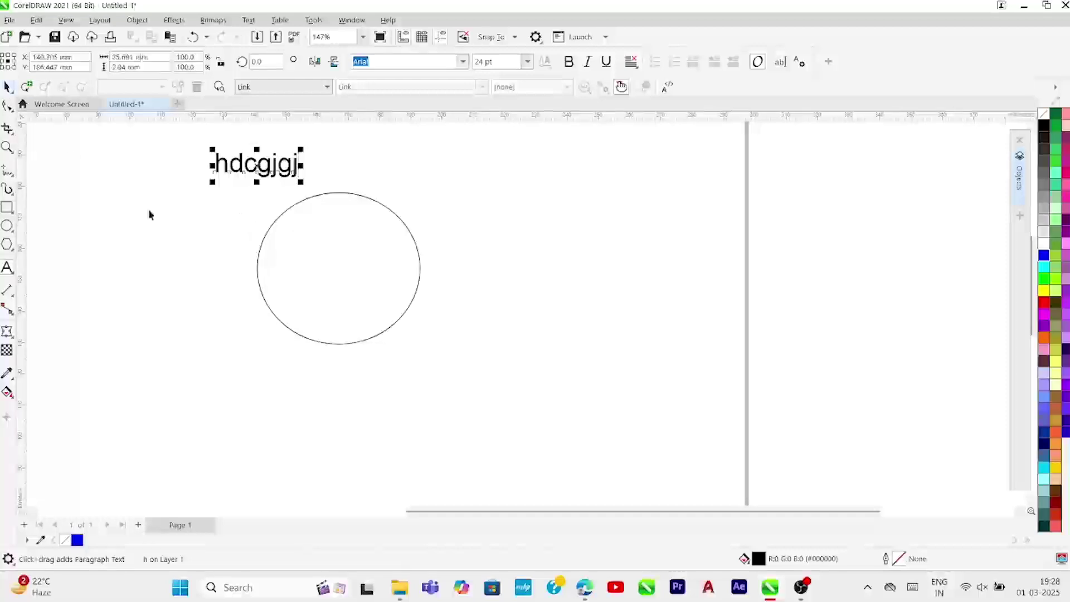
click(526, 62)
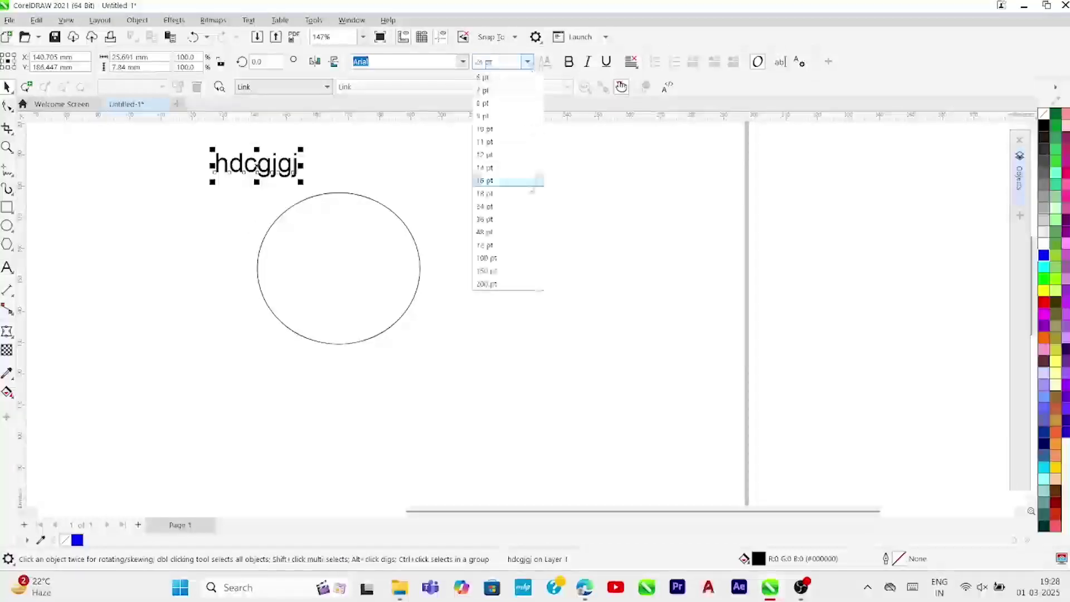
click(514, 232)
- Shift the ellipse slightly to the right and place the "hdcgjgj" text across its middle
drag(334, 164, 196, 283)
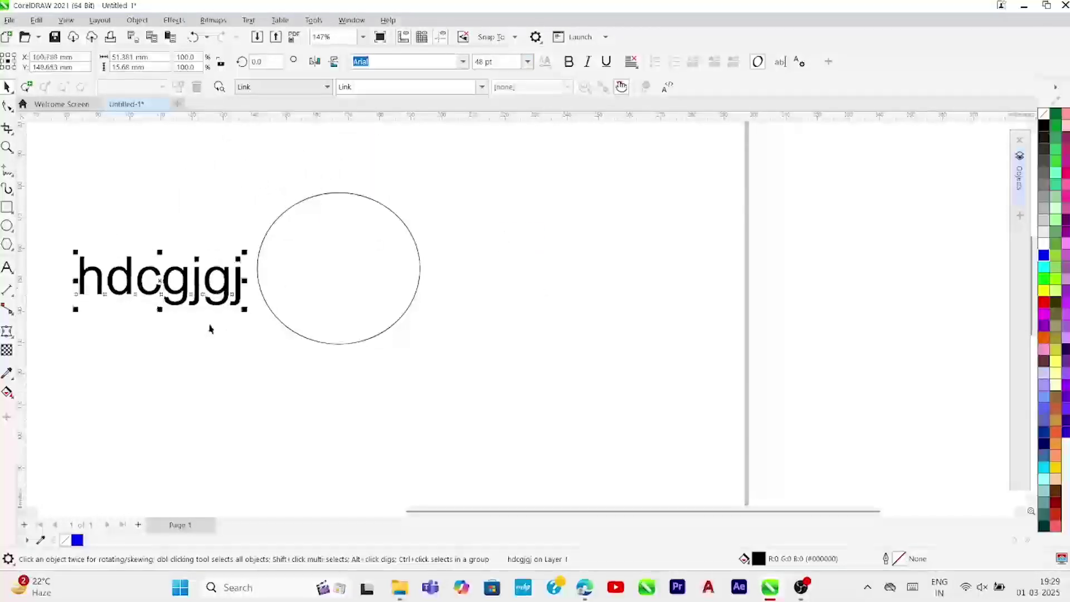
click(379, 334)
drag(388, 332, 408, 334)
click(225, 284)
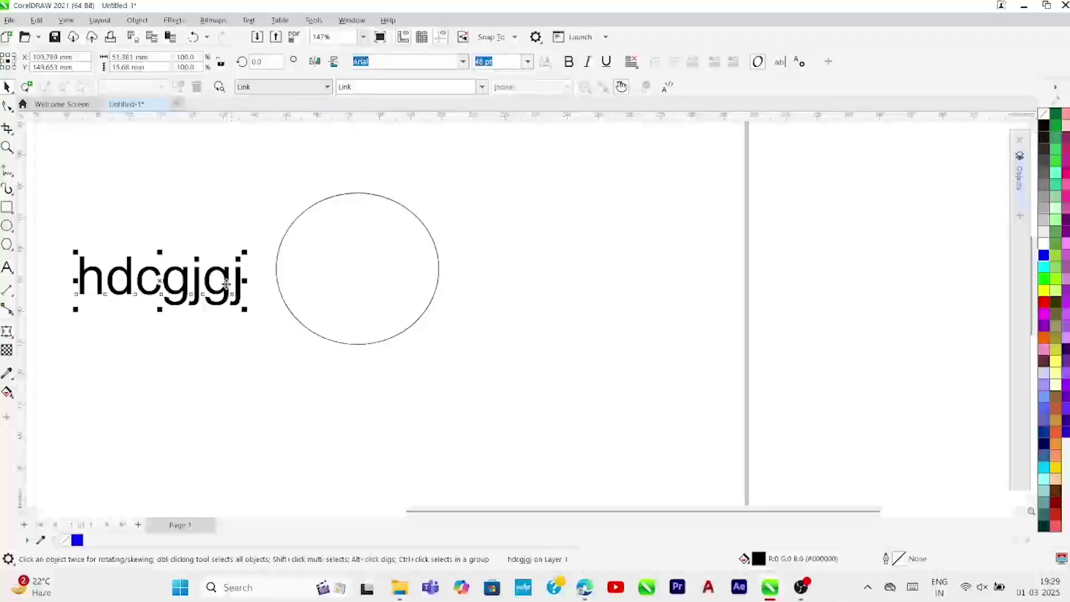
drag(225, 284, 413, 270)
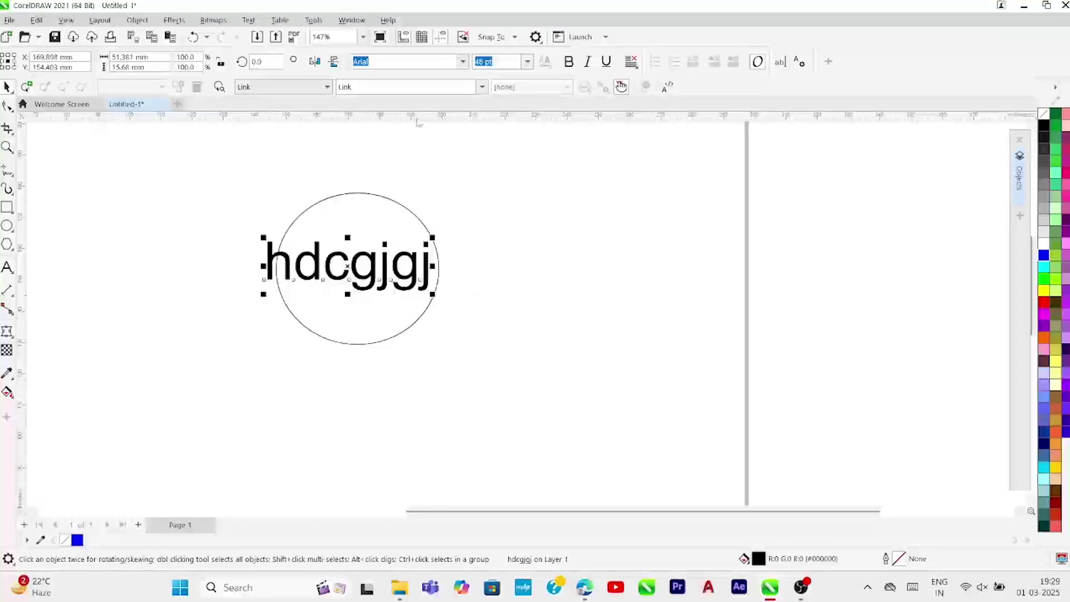
click(274, 63)
click(350, 270)
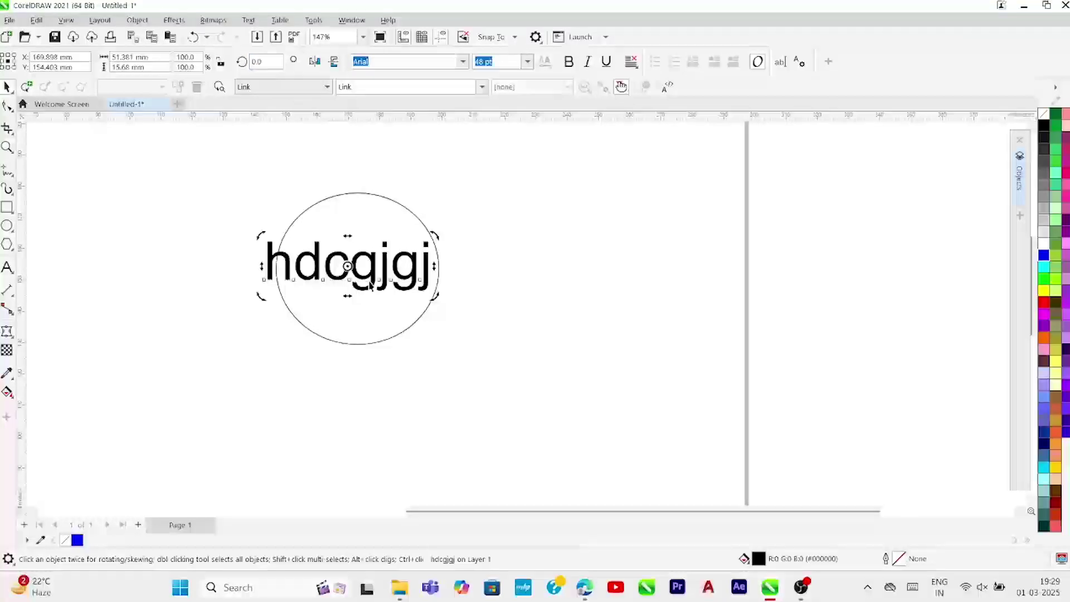
click(485, 163)
- Apply an envelope to the "hdcgjgj" text and pull its top-middle, bottom-middle and right corner nodes toward the ellipse outline
click(387, 284)
click(7, 331)
click(269, 287)
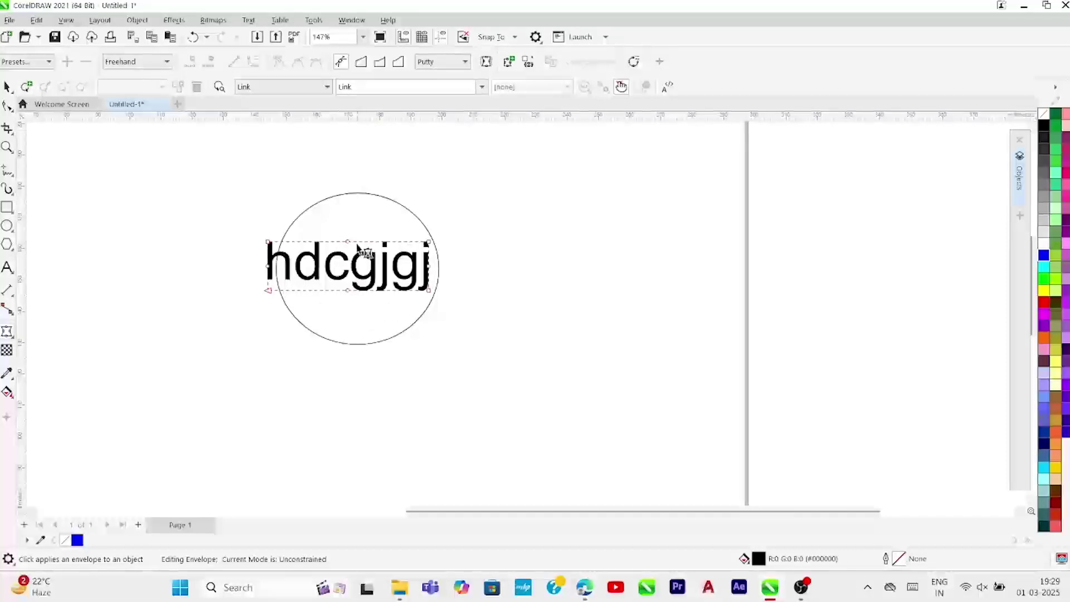
drag(350, 244, 349, 193)
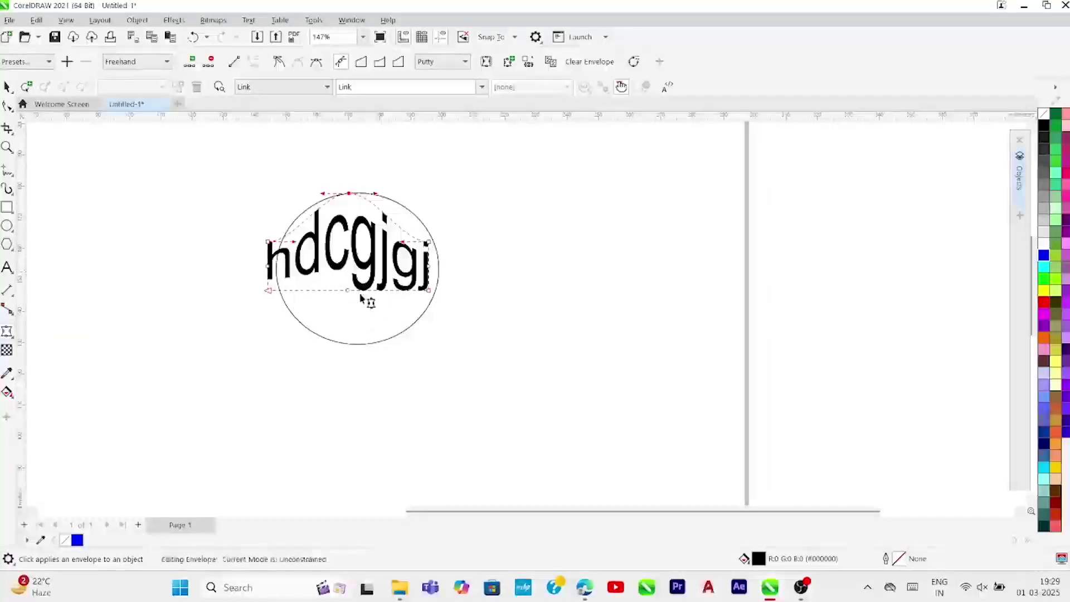
drag(350, 294, 357, 354)
mouse_move(429, 290)
mouse_down()
mouse_move(437, 298)
mouse_move(439, 290)
mouse_up()
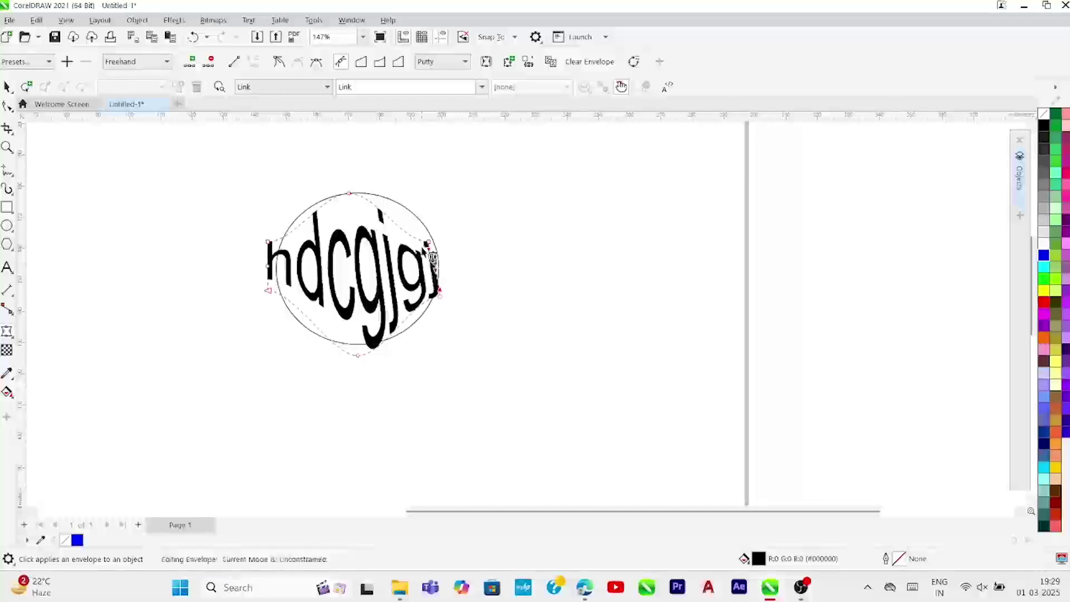
drag(428, 242, 428, 231)
- Reshape the left side of the text envelope by moving its left corner and middle nodes to follow the ellipse
click(269, 291)
drag(270, 291, 301, 322)
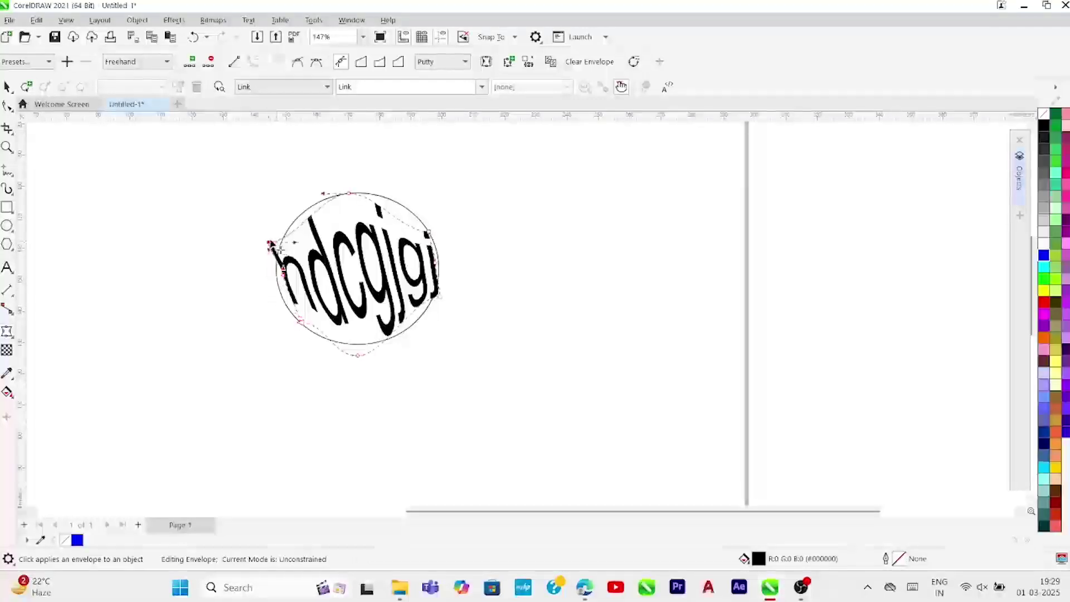
drag(268, 241, 287, 230)
drag(283, 273, 288, 307)
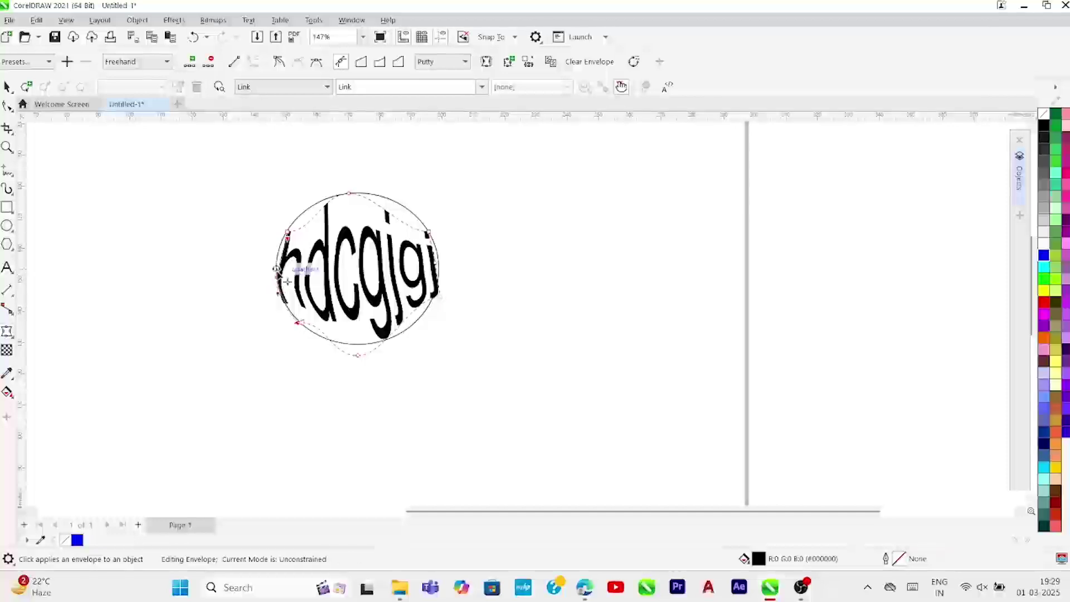
- Fine-tune the envelope's top-middle node to just above the ellipse and deselect the text
drag(349, 193, 351, 197)
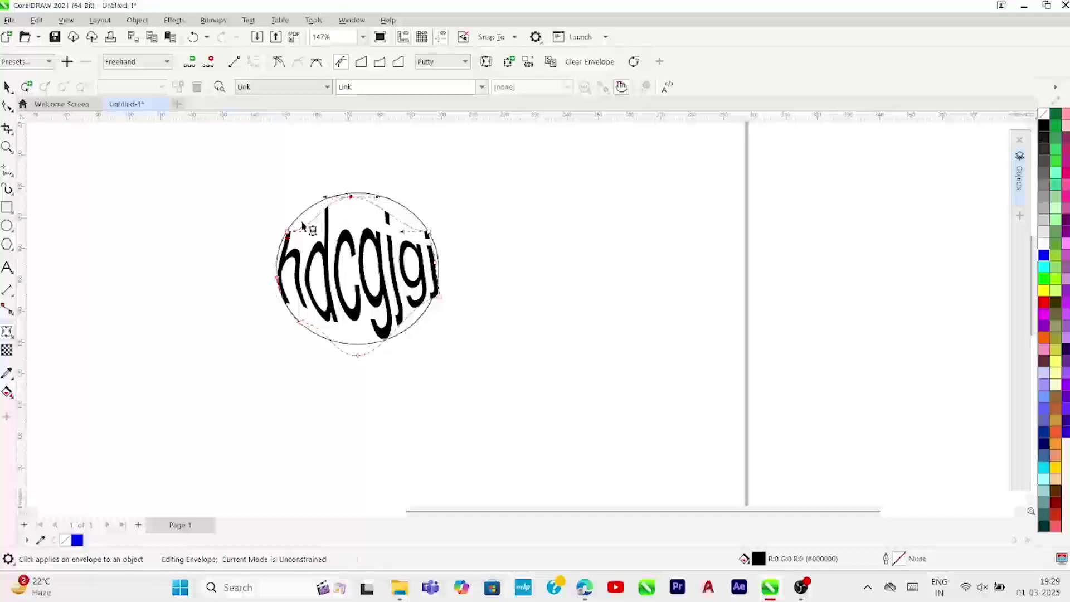
click(287, 232)
click(427, 231)
drag(351, 197, 353, 186)
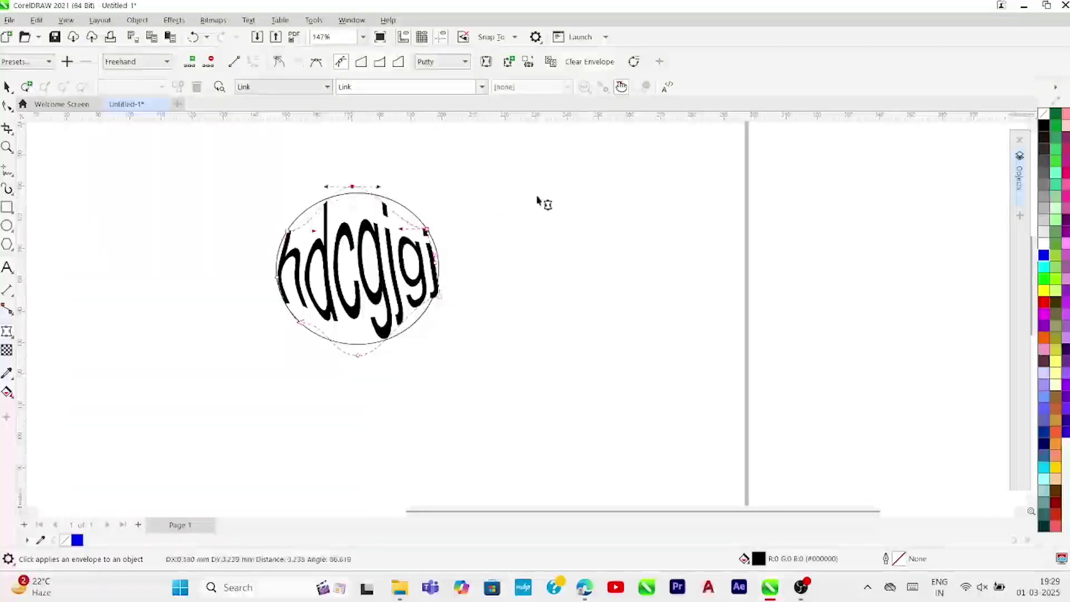
click(538, 198)
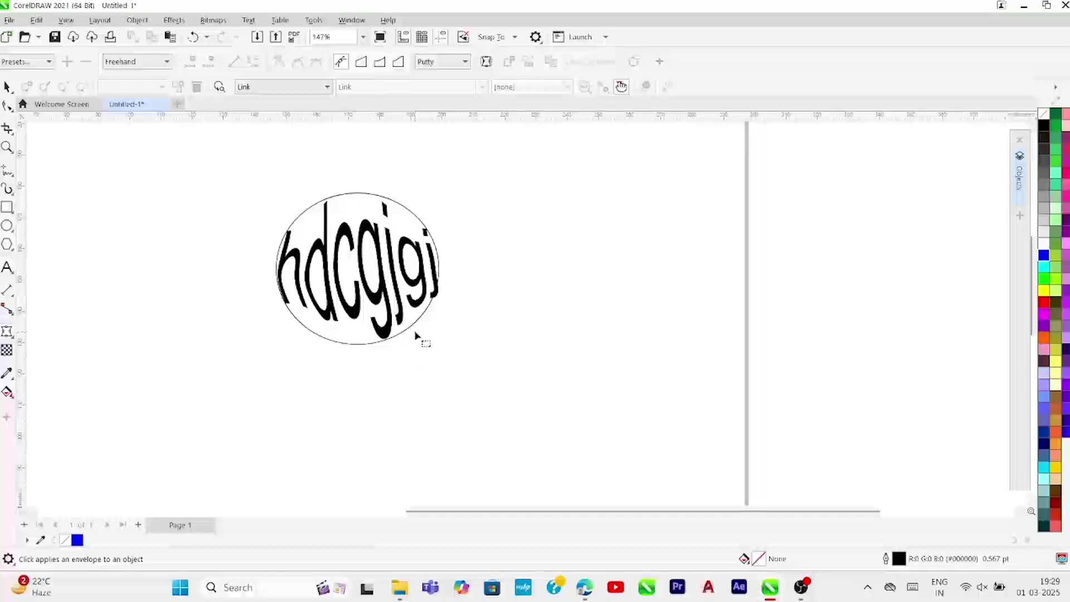
- Draw a circle about 45.6 mm in diameter and position it to the right of the text-filled ellipse
click(7, 225)
drag(518, 195, 591, 239)
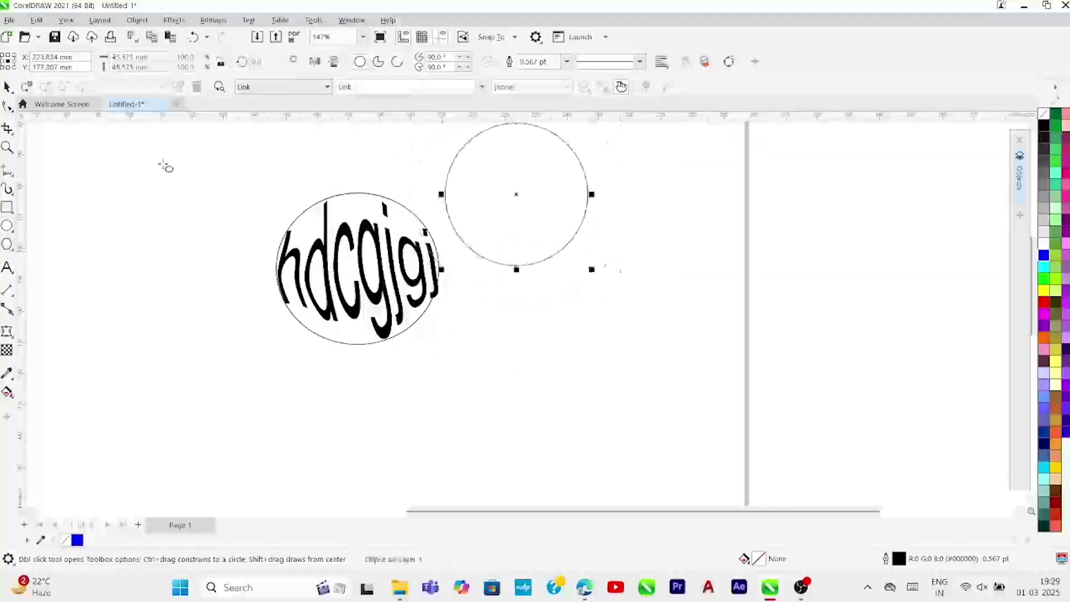
key(space)
drag(517, 194, 556, 255)
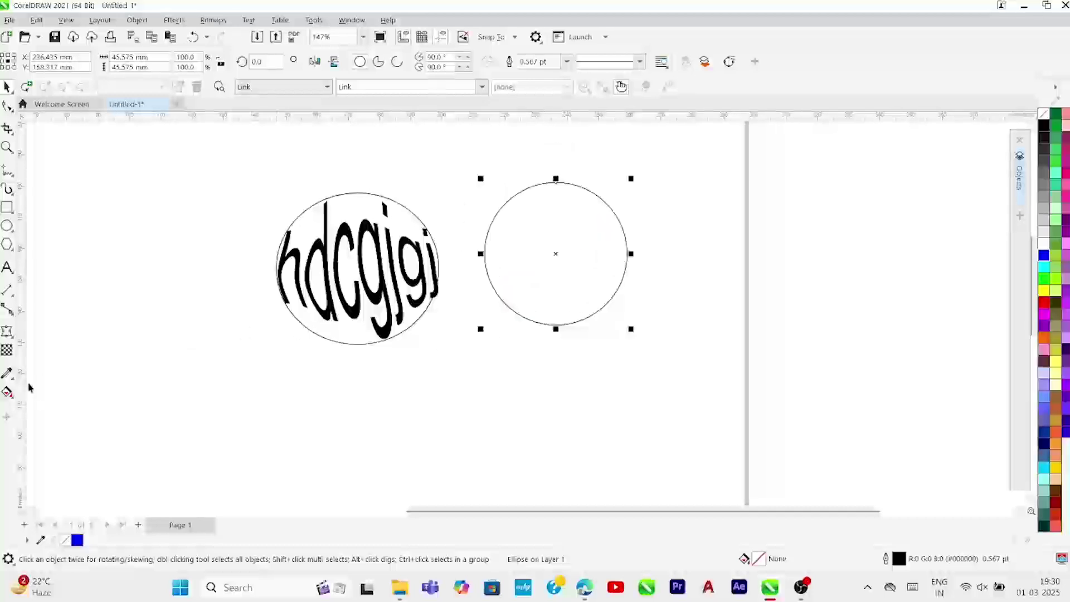
- Add the artistic text "fbfxnv" to the right of the empty circle and leave it selected
click(7, 268)
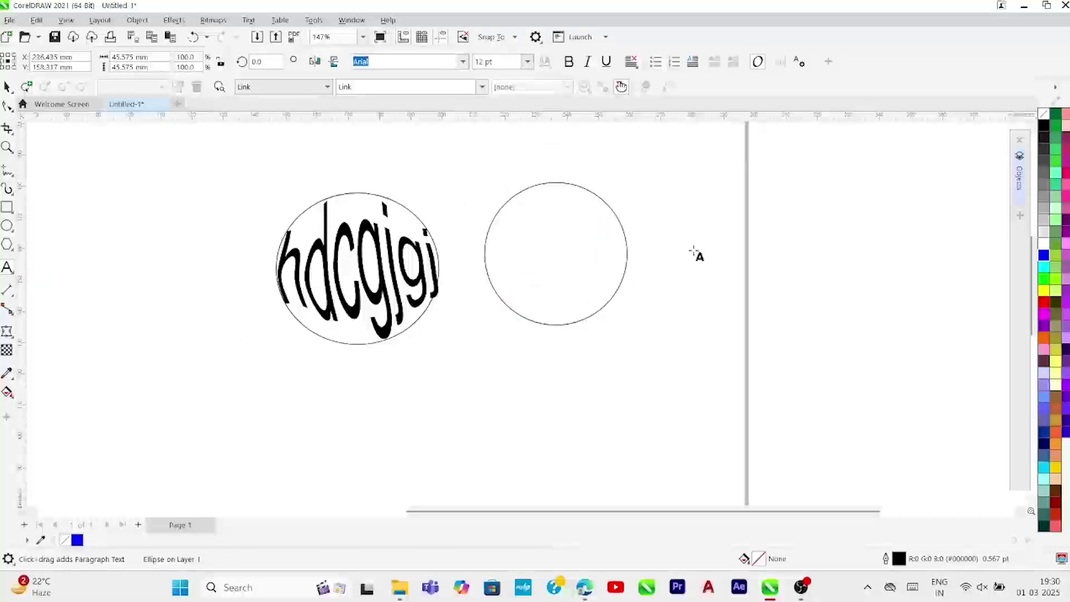
click(694, 251)
text(fbfxnv)
key(Escape)
click(7, 87)
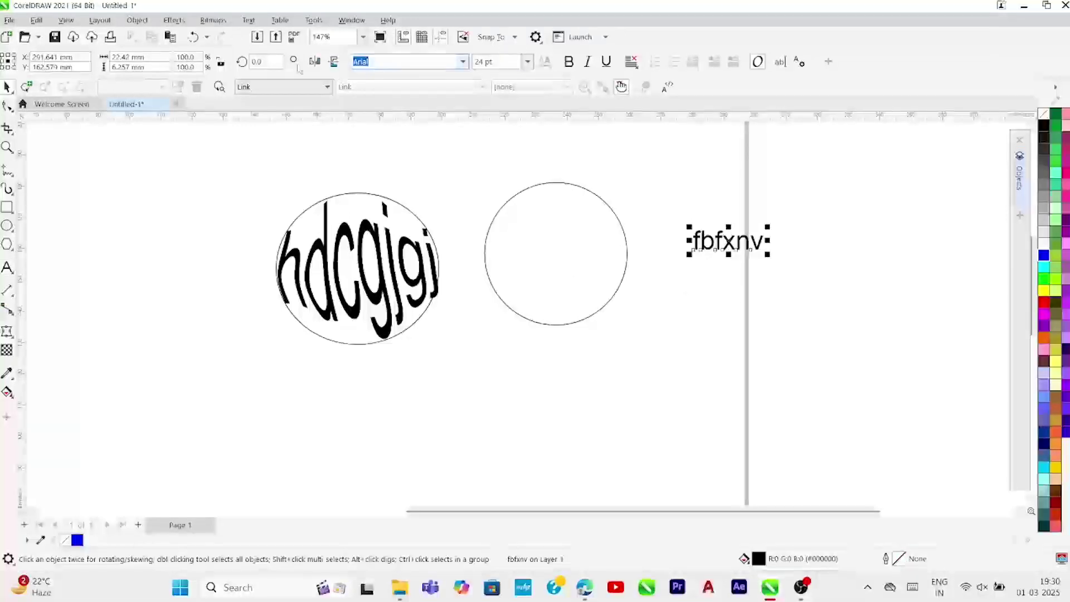
- Set the "fbfxnv" text's font size to 48 pt and move it close to the right edge of the empty circle
click(527, 62)
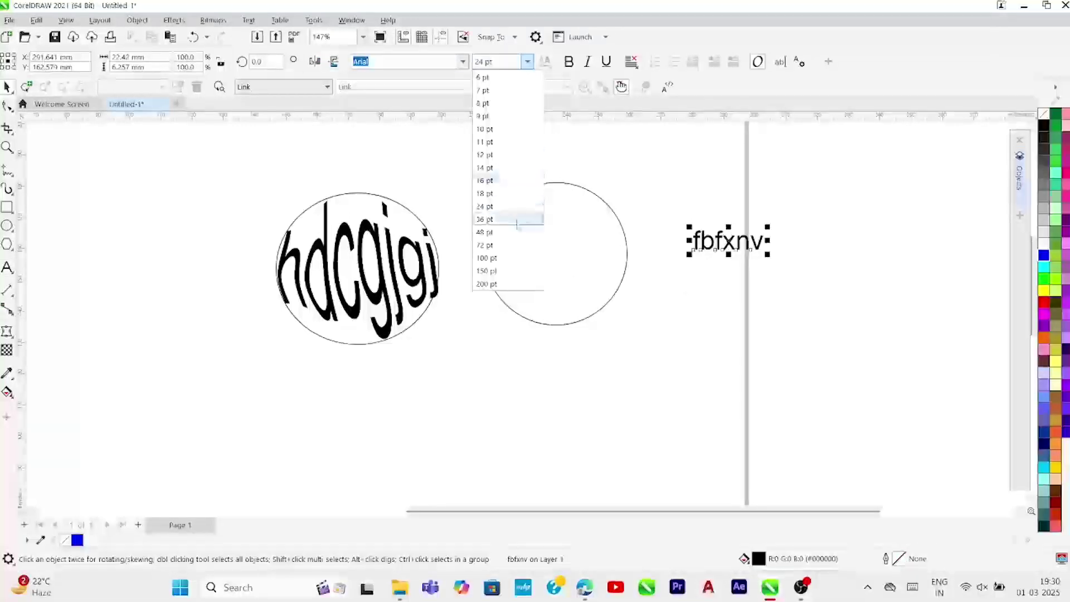
click(517, 220)
click(527, 61)
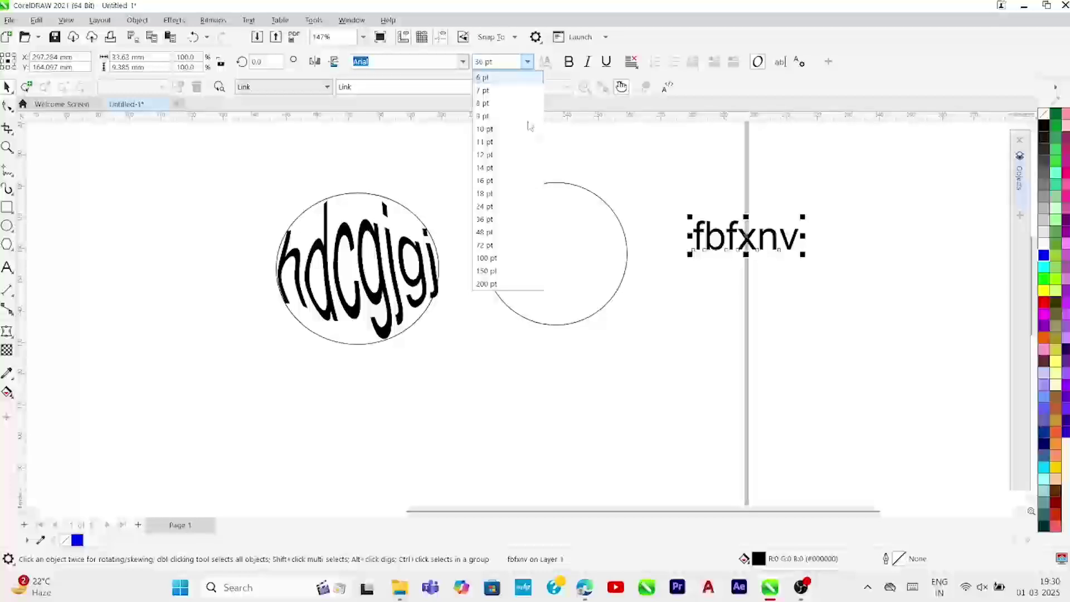
click(503, 233)
drag(760, 254, 777, 290)
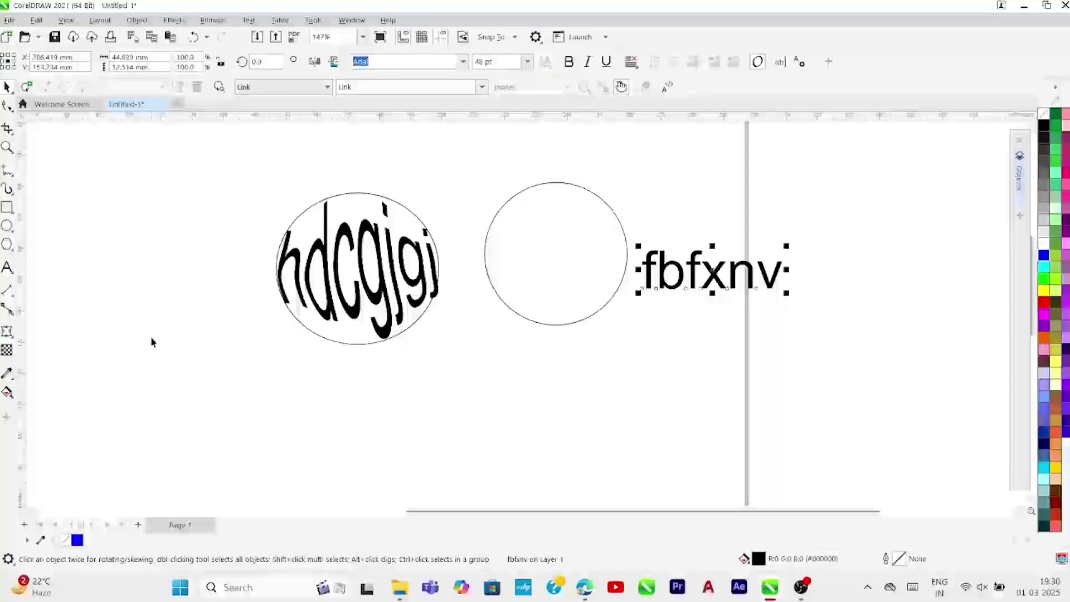
- Shape the "fbfxnv" text with an envelope created from the empty circle
key(ctrl+F7)
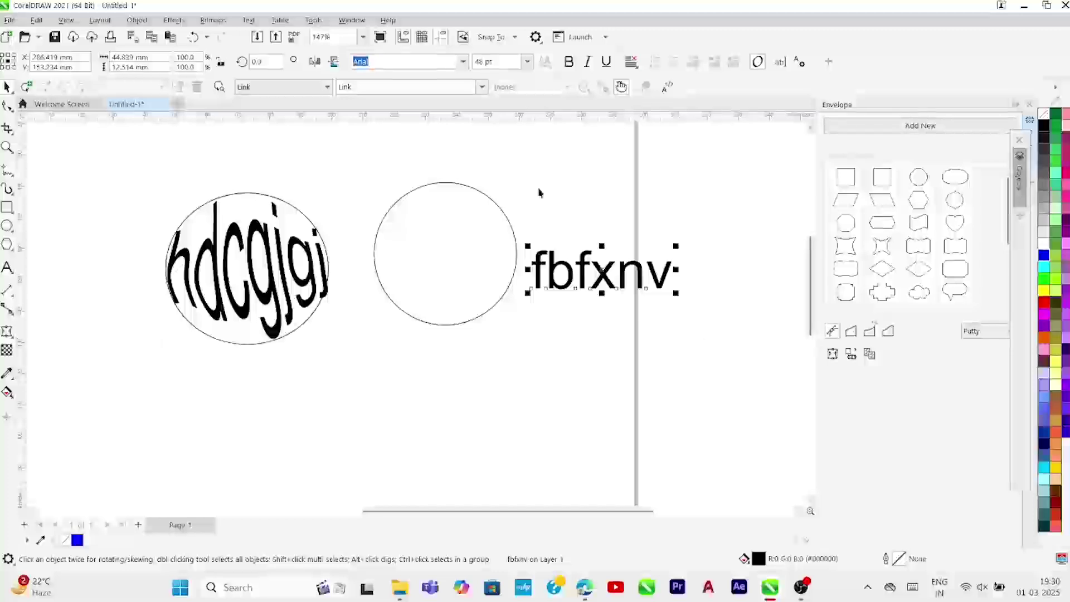
click(499, 252)
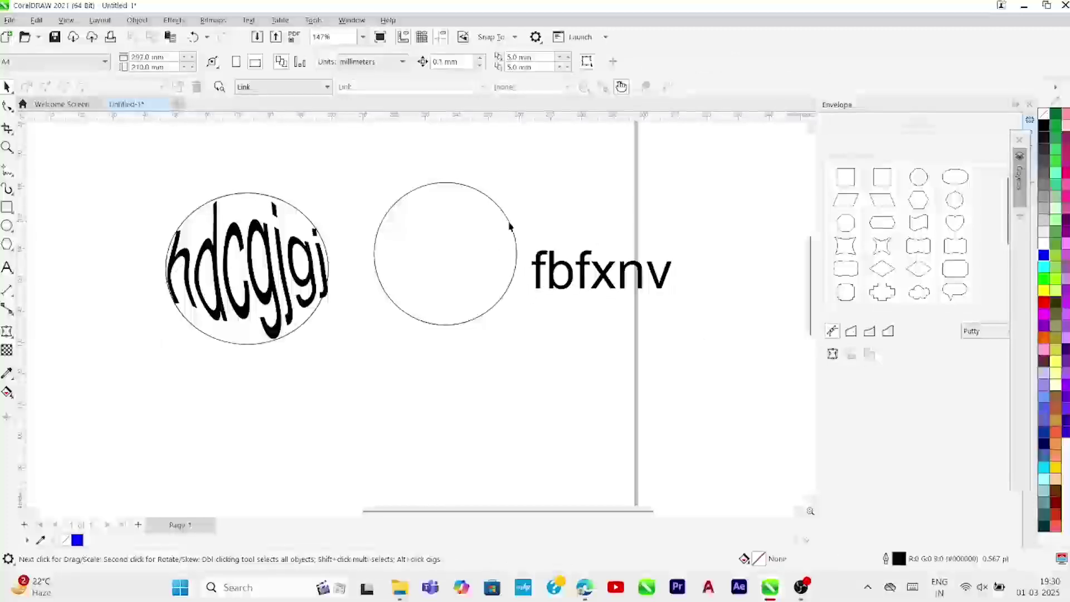
click(510, 226)
click(601, 281)
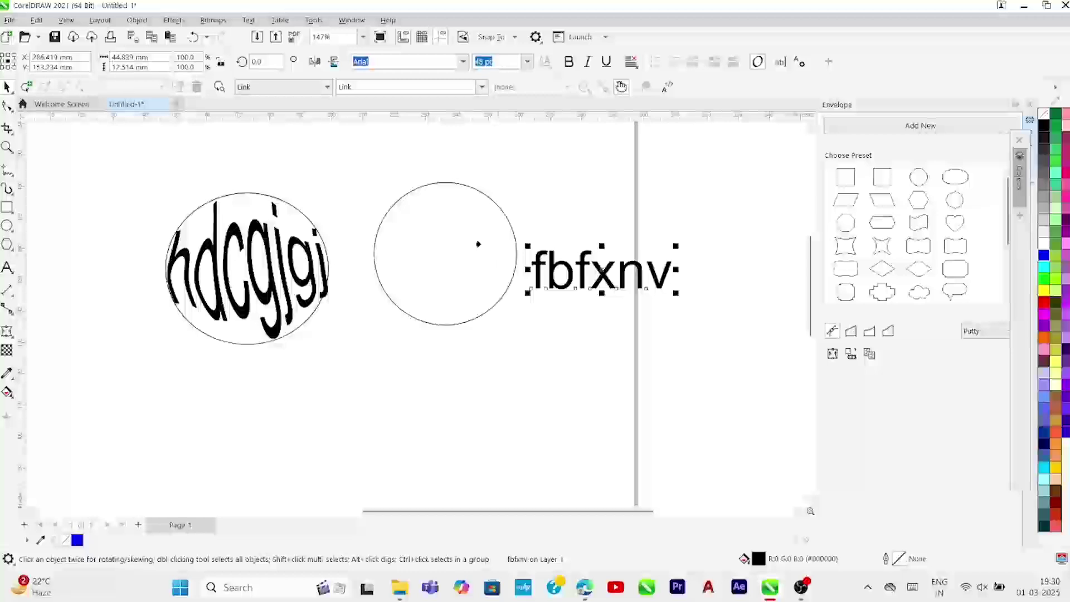
click(439, 231)
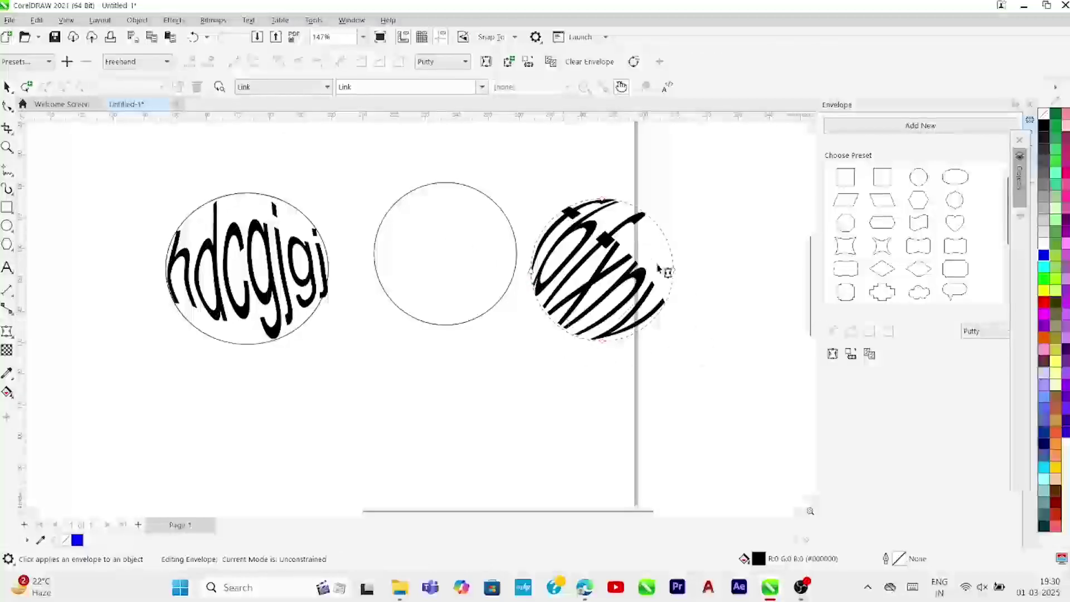
- Change the "fbfxnv" envelope's mapping mode to Vertical and deselect the text
click(983, 331)
click(981, 341)
click(972, 335)
click(976, 342)
click(981, 331)
click(973, 363)
click(984, 331)
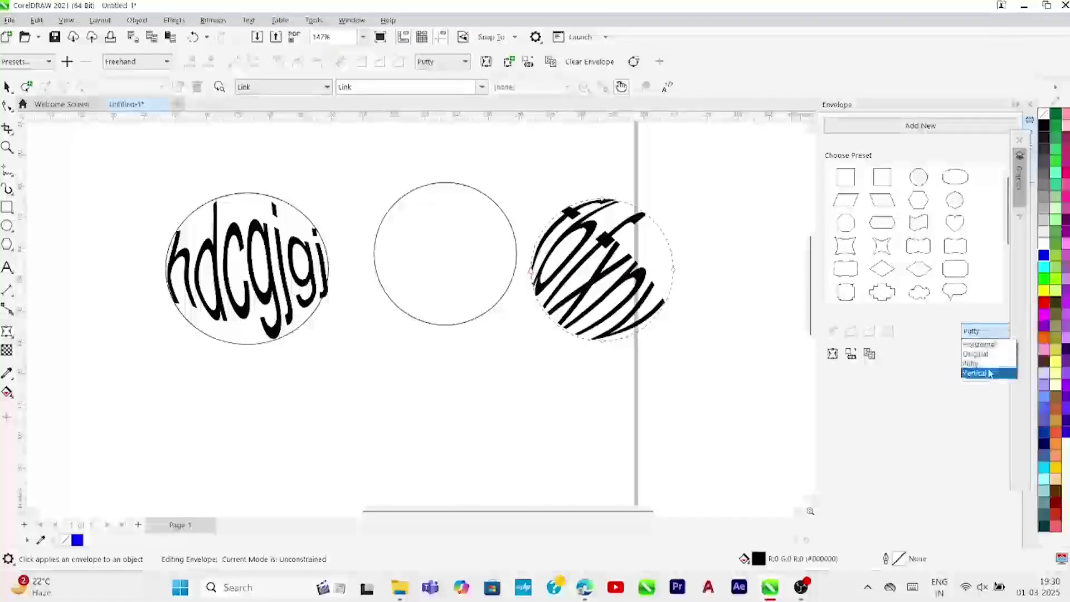
click(989, 374)
click(8, 86)
click(707, 401)
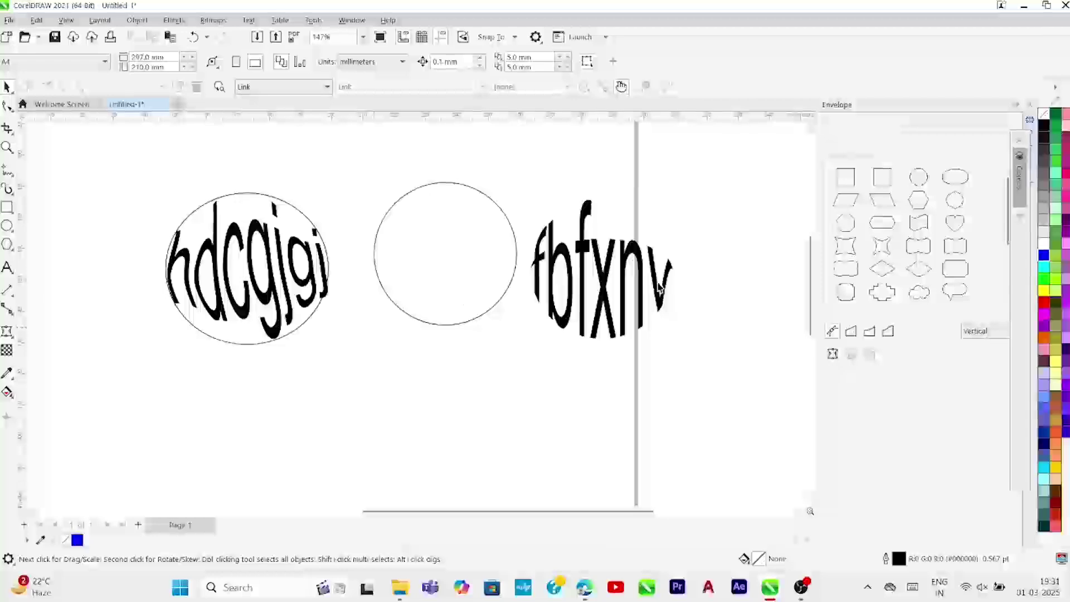
- Examine how the warped words fill the hat, face, neck and clothing of the typographic portrait
scroll(226, 308, down, 1)
scroll(224, 307, up, 2)
scroll(231, 301, down, 2)
drag(253, 275, 619, 279)
scroll(702, 268, down, 2)
scroll(568, 270, up, 4)
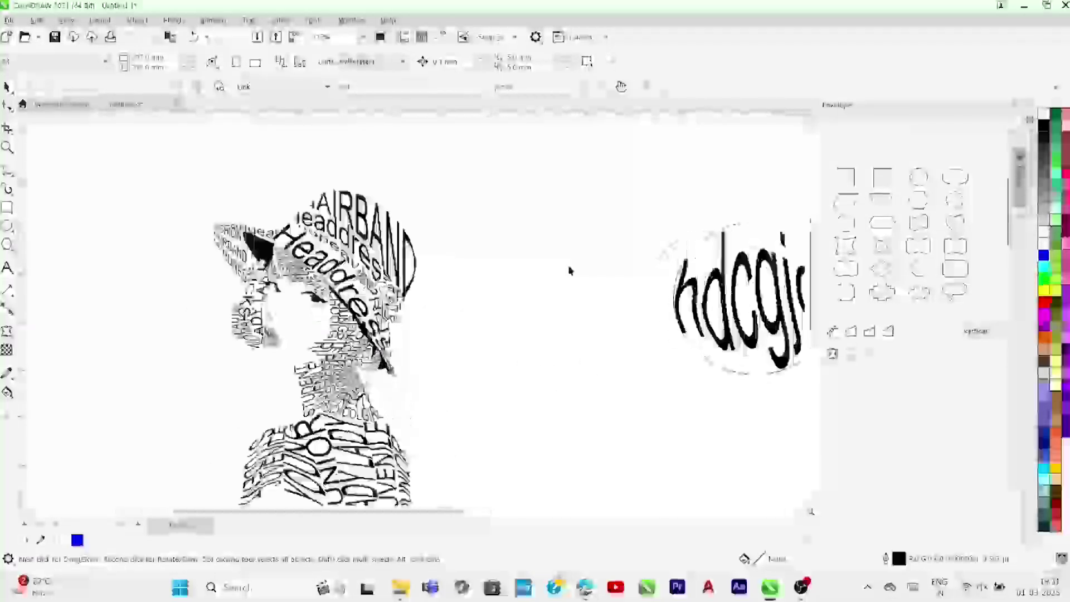
scroll(582, 263, down, 1)
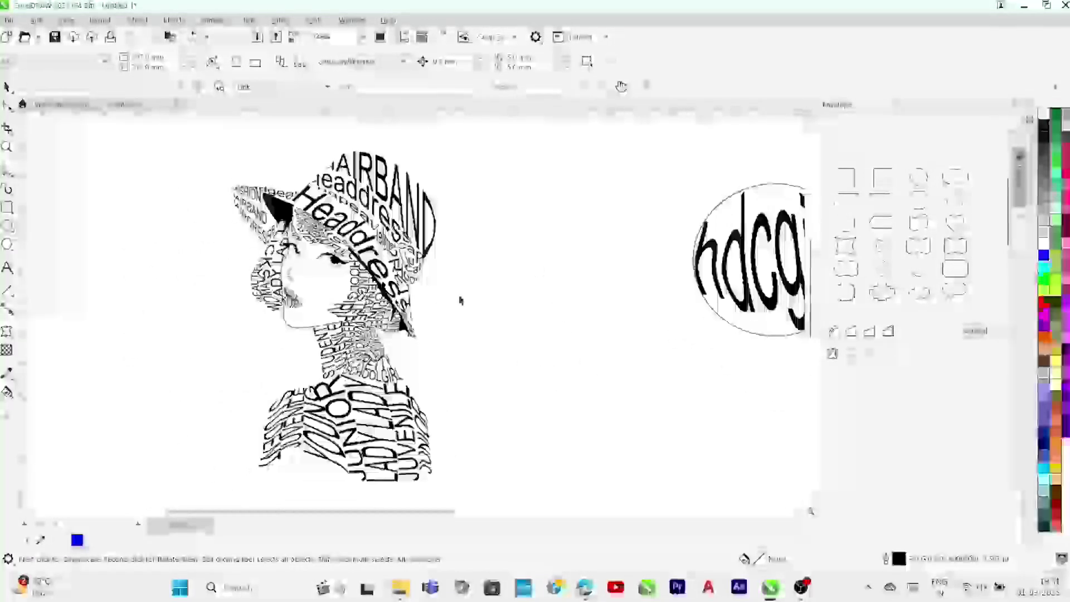
scroll(418, 301, down, 2)
drag(716, 347, 564, 338)
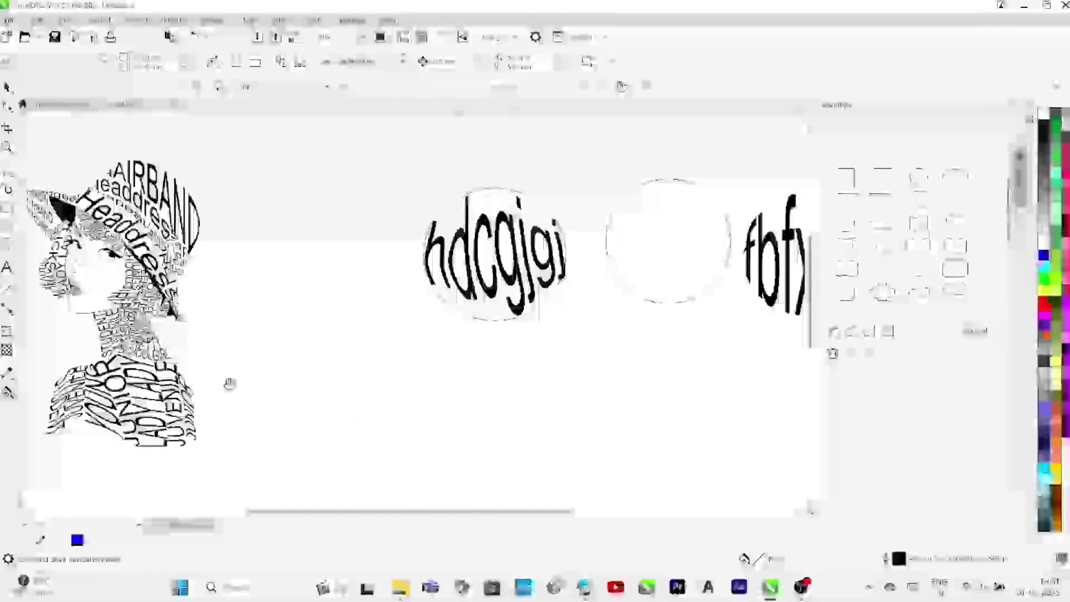
scroll(229, 382, up, 3)
scroll(346, 353, up, 1)
drag(347, 353, 430, 466)
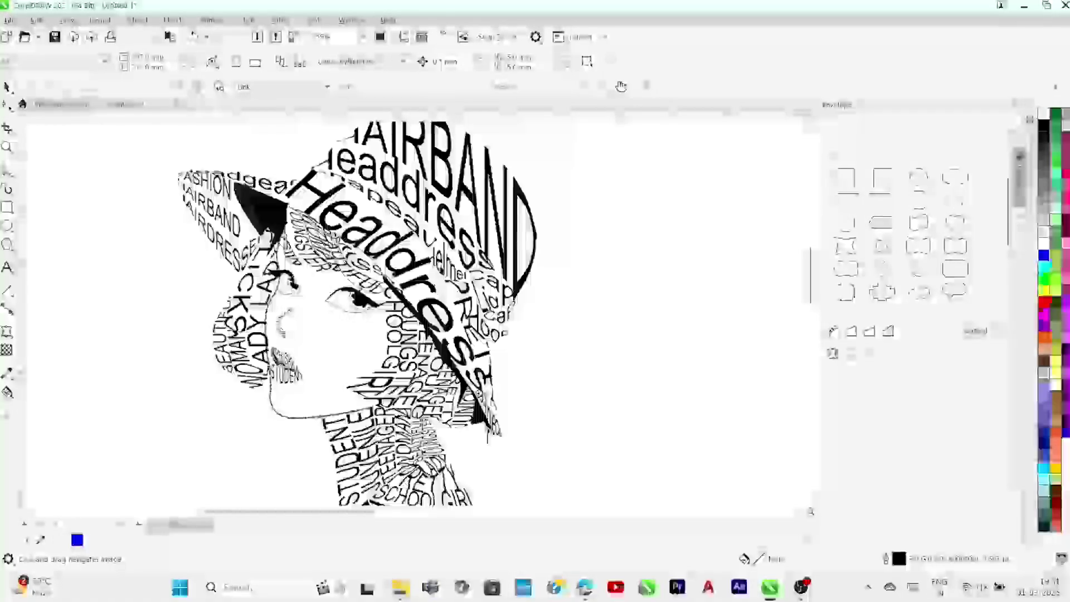
scroll(444, 275, up, 4)
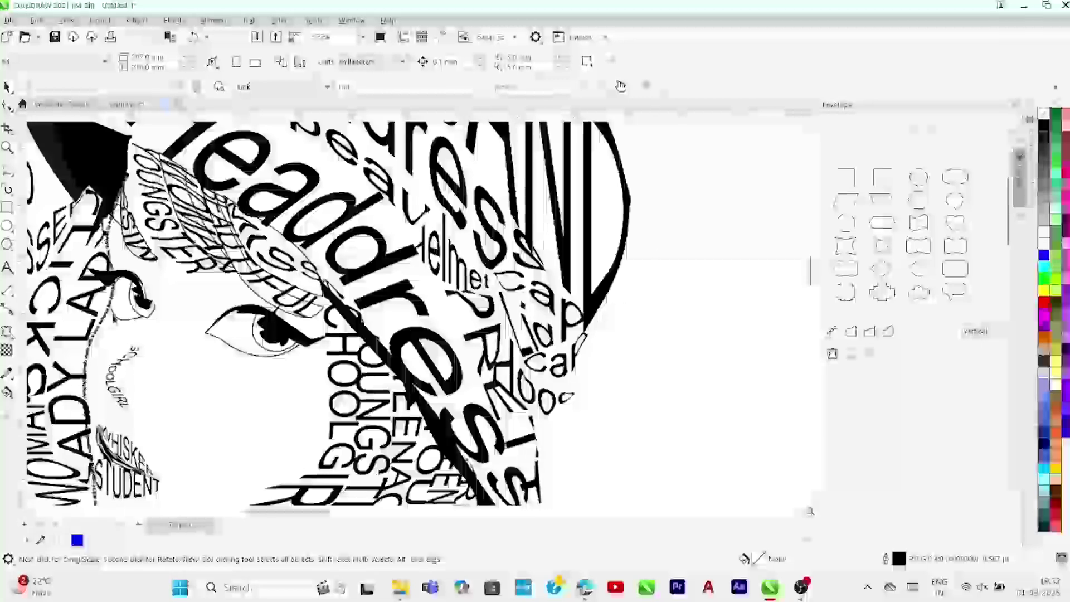
scroll(480, 301, down, 4)
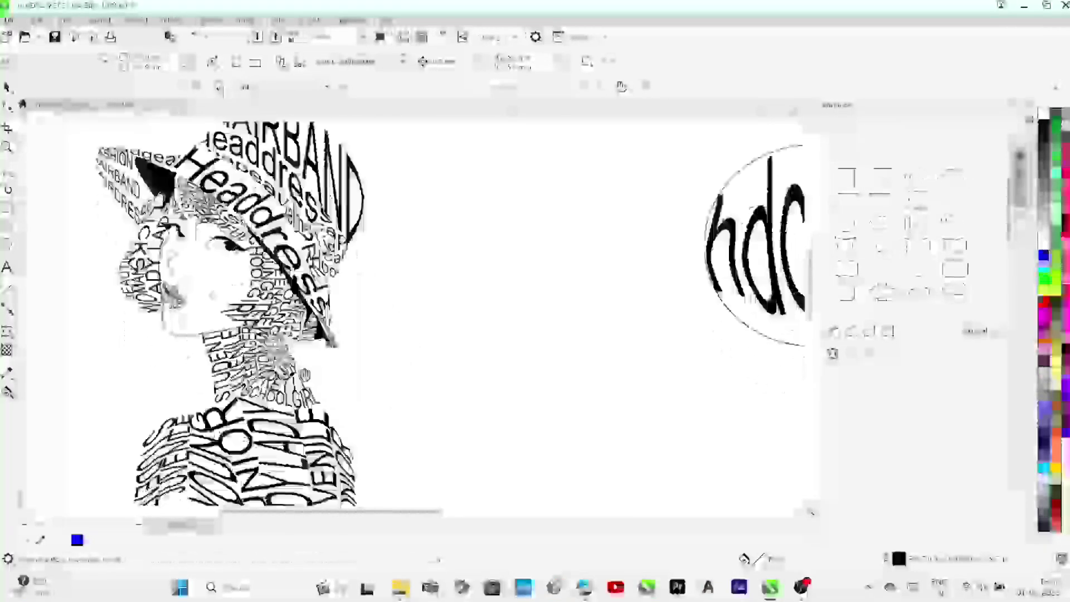
scroll(312, 365, down, 2)
scroll(354, 359, up, 2)
scroll(354, 358, down, 2)
drag(567, 376, 322, 466)
scroll(373, 402, down, 2)
drag(379, 388, 459, 296)
scroll(466, 293, down, 1)
scroll(396, 326, up, 2)
scroll(396, 329, up, 4)
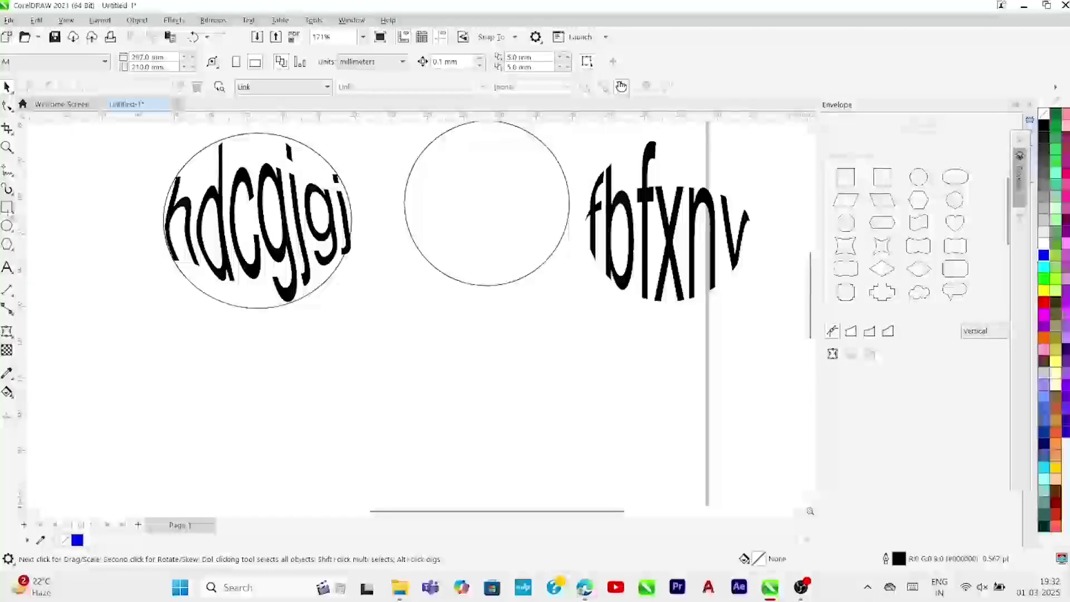
- Draw an ellipse about 42 mm wide and 39 mm high below the text-filled ellipse
click(7, 208)
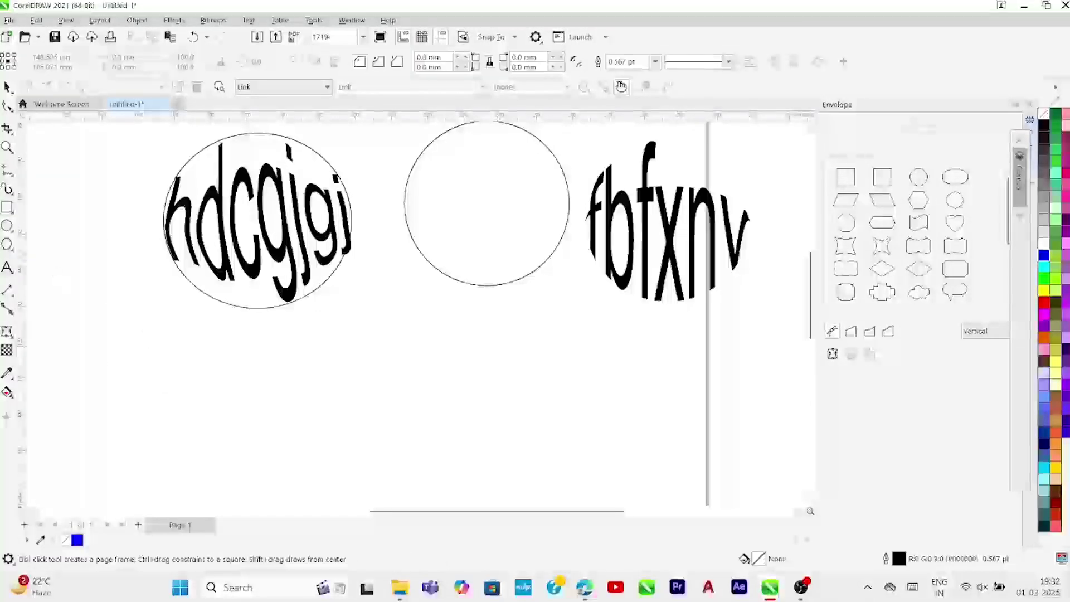
key(F7)
drag(207, 342, 367, 490)
scroll(426, 356, down, 3)
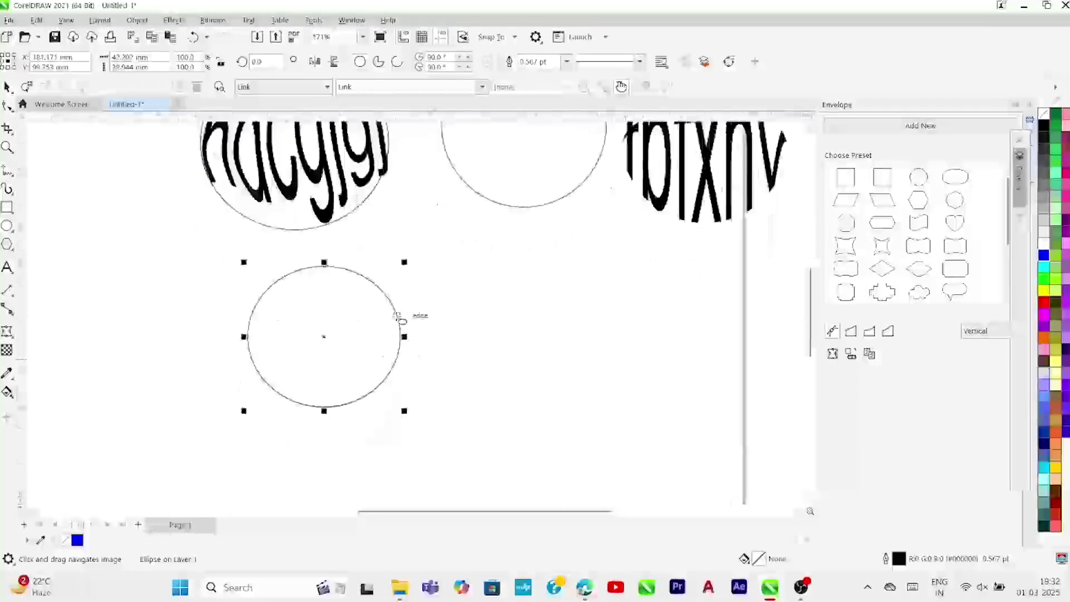
scroll(401, 313, up, 2)
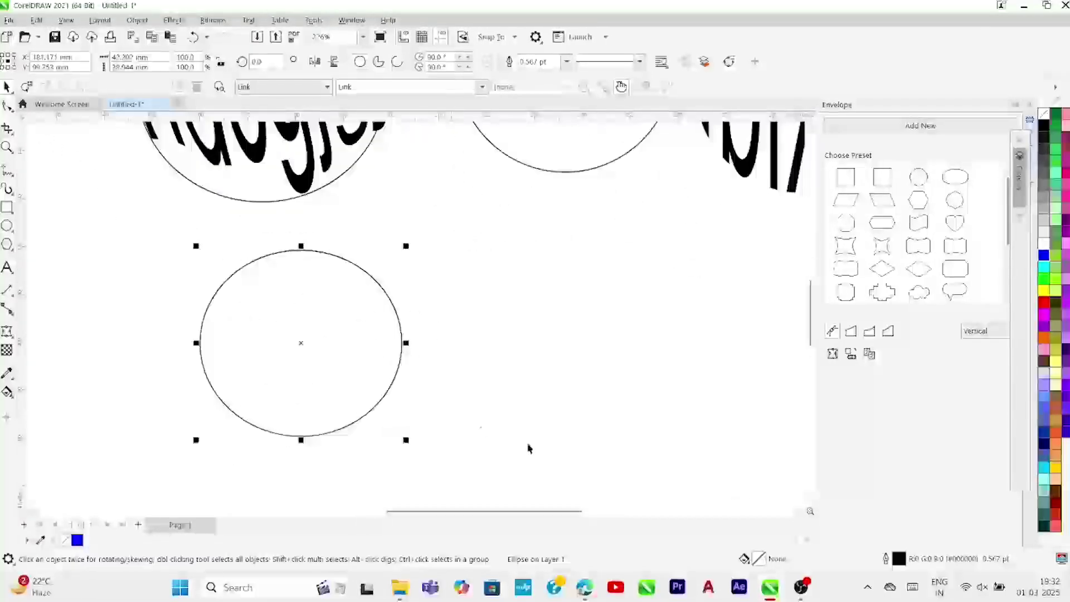
scroll(529, 448, down, 2)
- Add the artistic text "nhfxjgk" to the right of the new ellipse and leave it selected
click(8, 268)
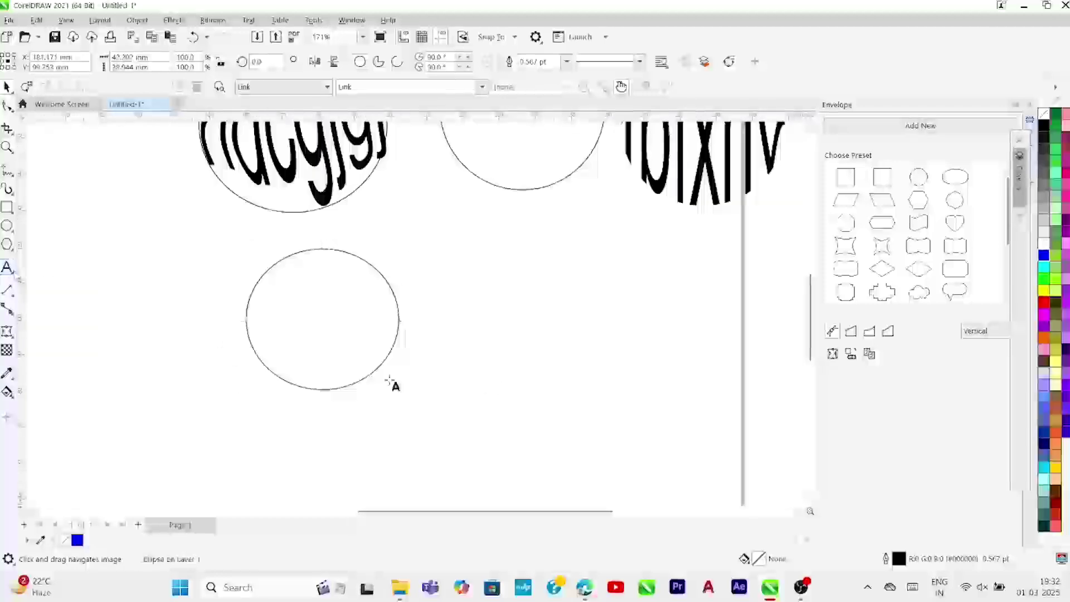
click(501, 328)
text(nhfxjgk)
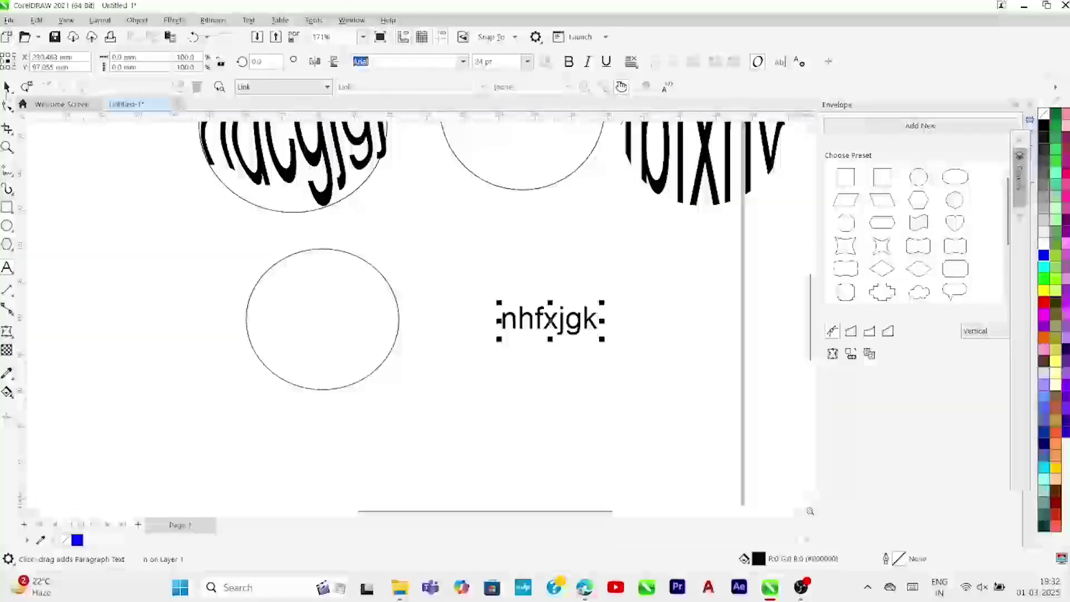
key(ctrl+space)
scroll(562, 340, up, 3)
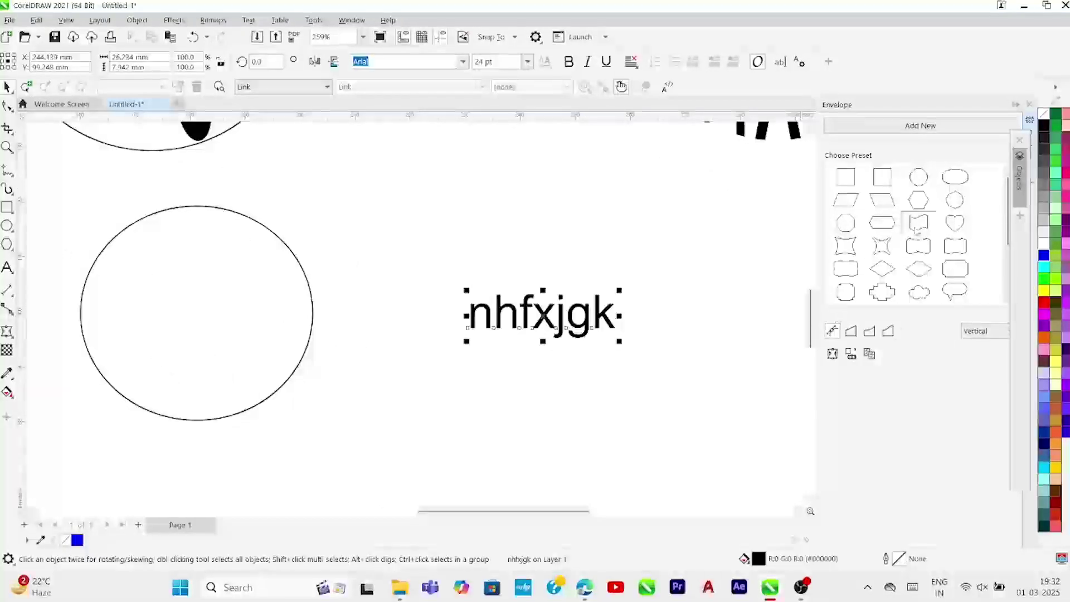
- Shape the "nhfxjgk" text with an envelope created from the ellipse beside it
click(851, 357)
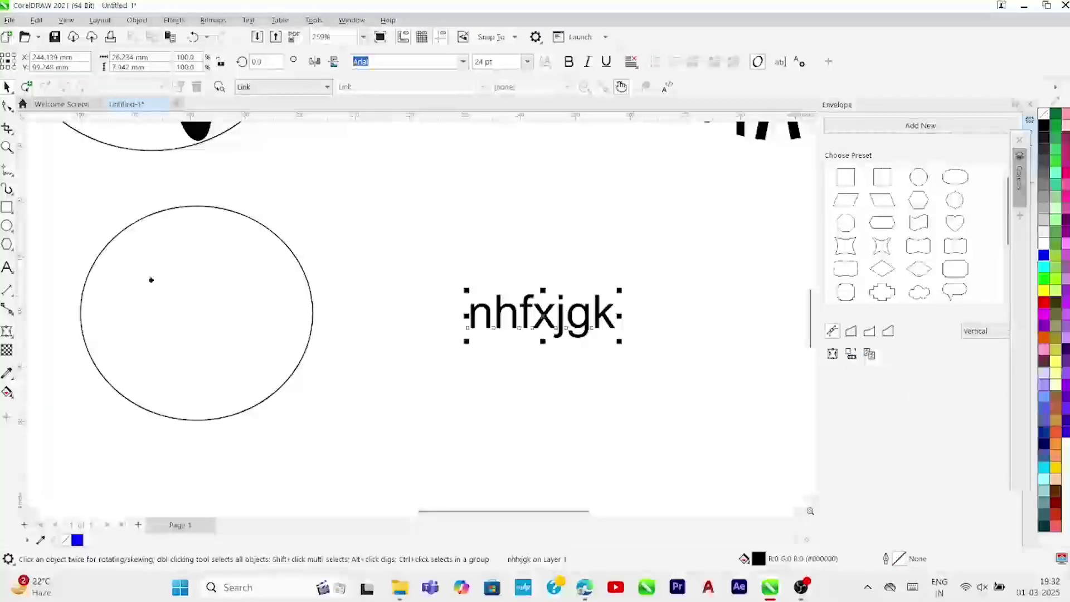
click(213, 284)
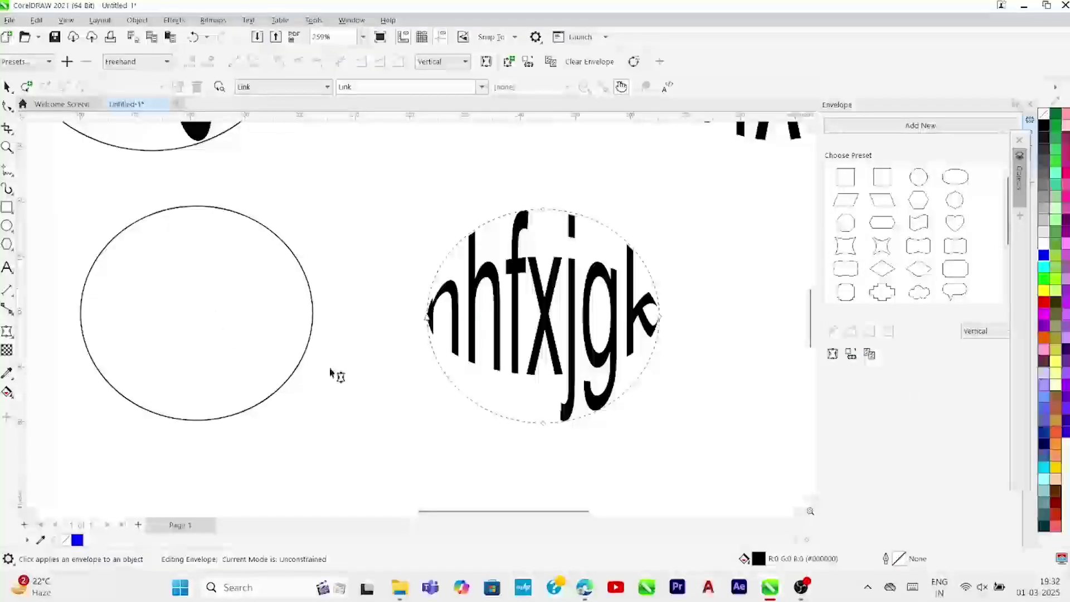
click(7, 87)
- Draw a polygon about 45 mm wide and 43 mm high to the right of the "nhfxjgk" text
click(8, 244)
scroll(633, 344, down, 3)
drag(719, 335, 460, 238)
drag(516, 192, 590, 365)
scroll(580, 319, up, 1)
drag(623, 324, 575, 301)
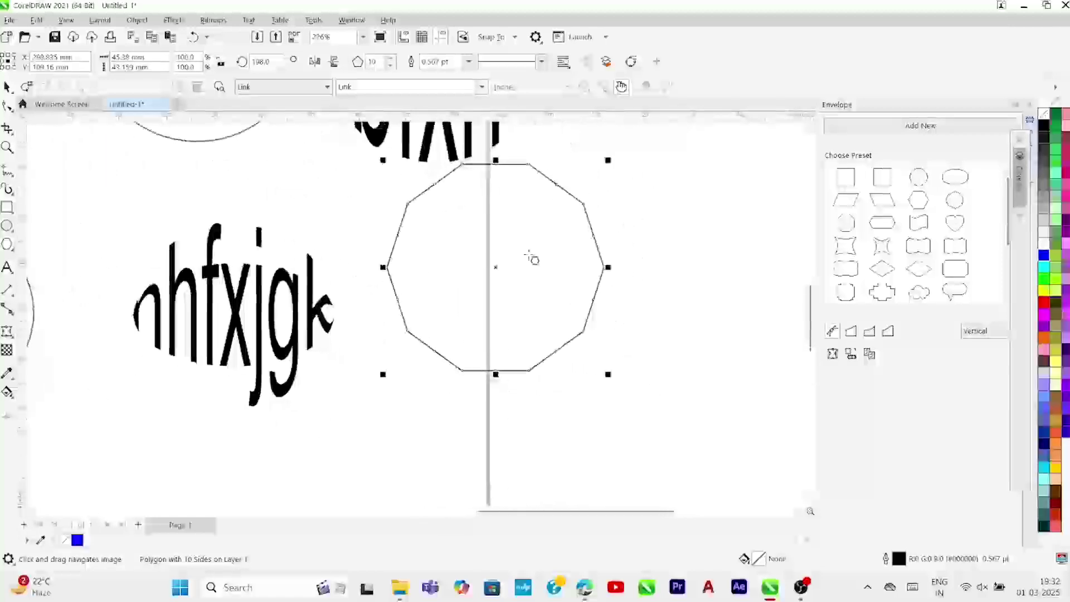
- Reduce the polygon's number of sides to 3
click(391, 64)
click(392, 65)
click(392, 65)
click(391, 64)
click(391, 65)
click(392, 65)
click(392, 65)
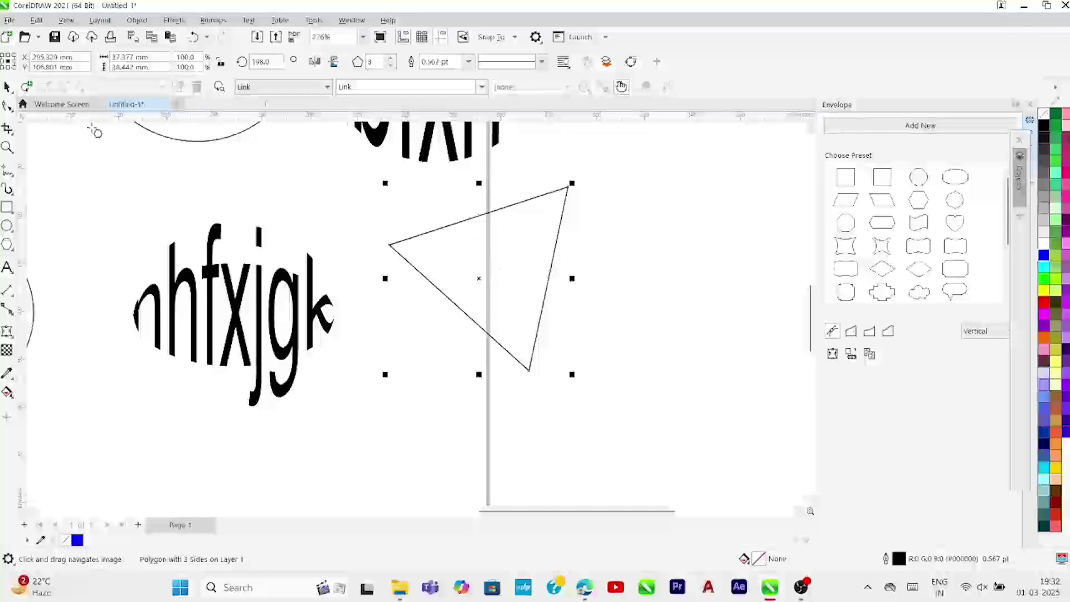
- Set the triangle's rotation angle to 90 degrees
click(8, 88)
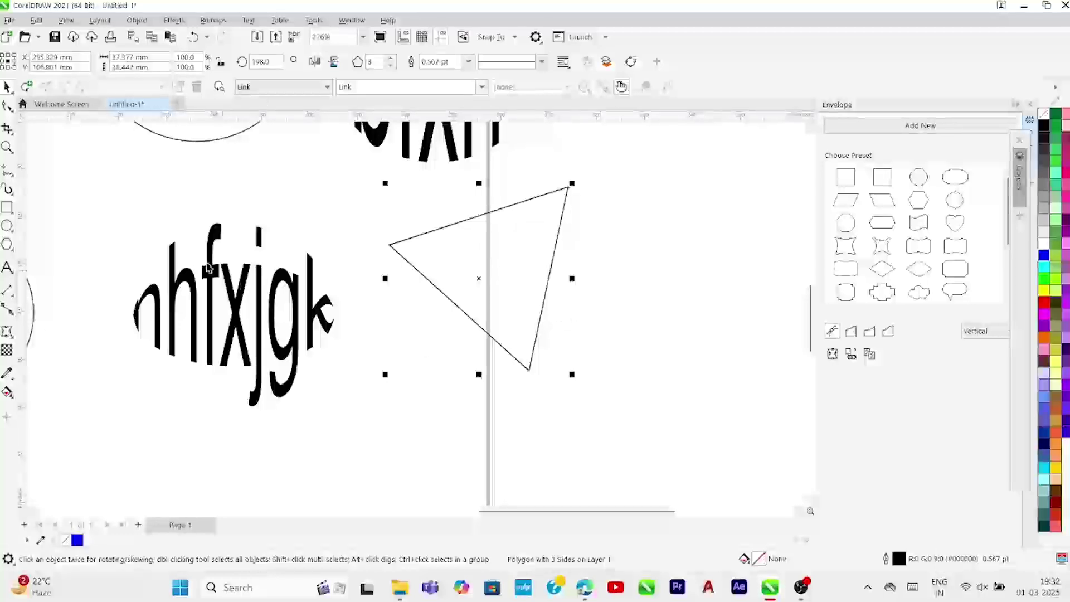
click(262, 61)
text(90)
key(Return)
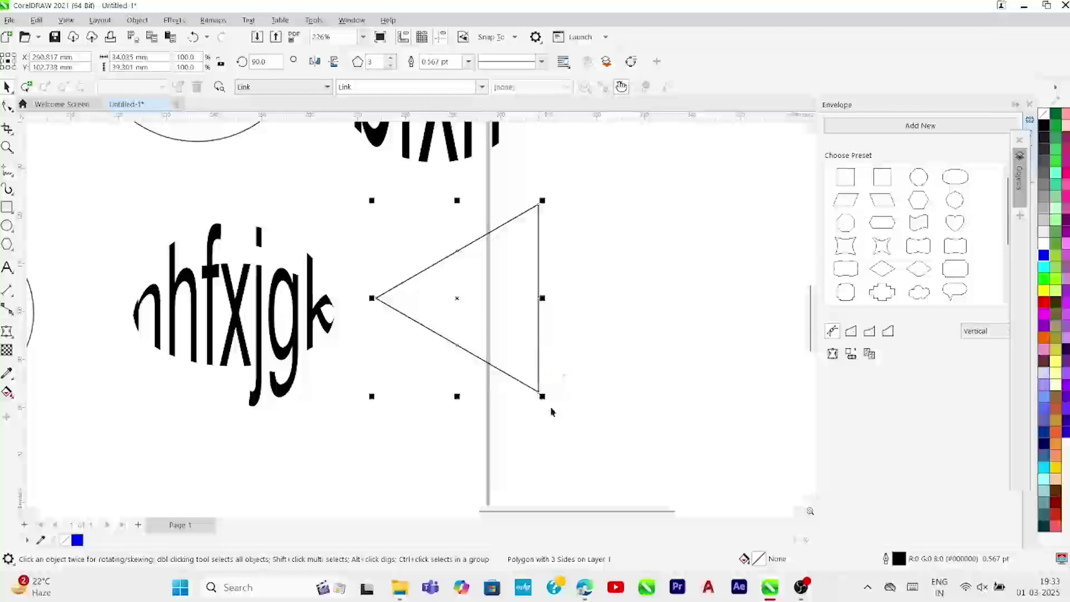
- Rotate the triangle freehand to about 123 degrees so its apex points up, and move it slightly down and to the right
click(470, 293)
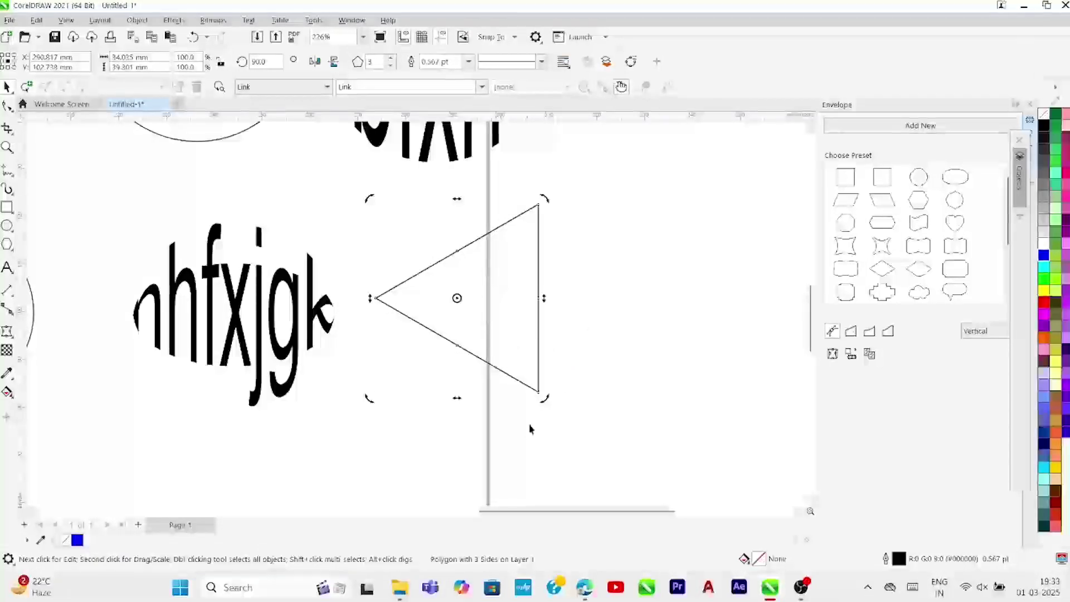
drag(551, 403, 580, 339)
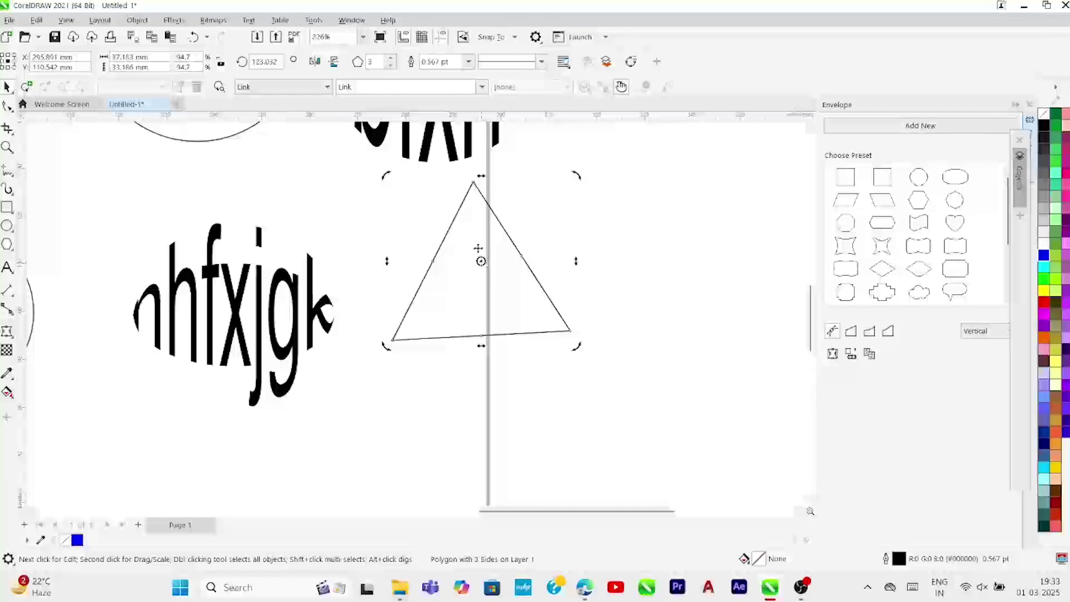
drag(528, 301, 563, 340)
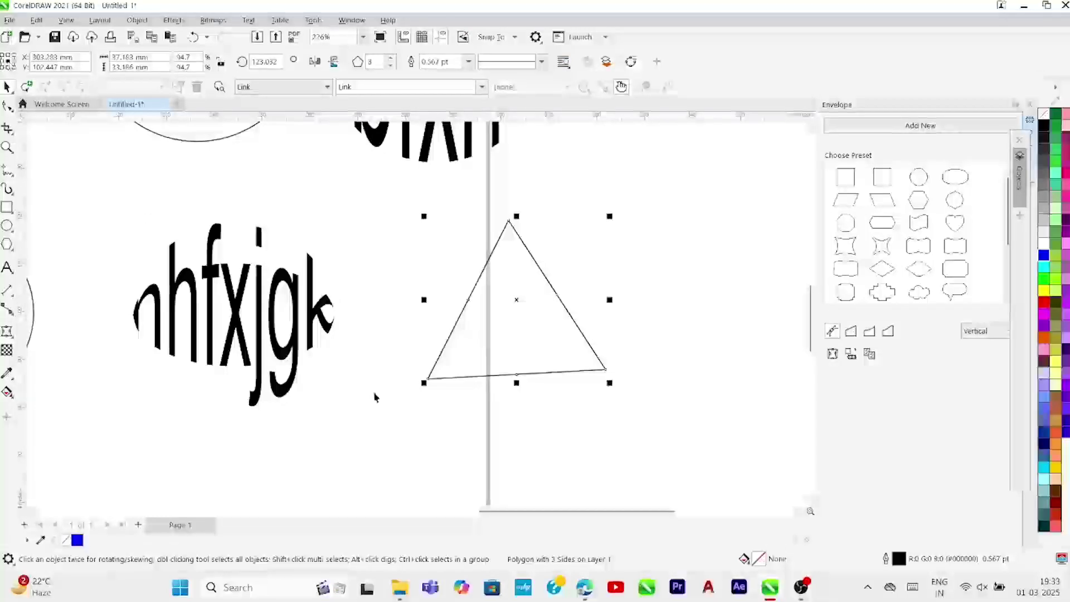
- Add the artistic text "hgfjvjvkm" below the "nhfxjgk" text and shape it with an envelope created from the triangle
click(7, 268)
click(169, 441)
text(hgfjvjvkm)
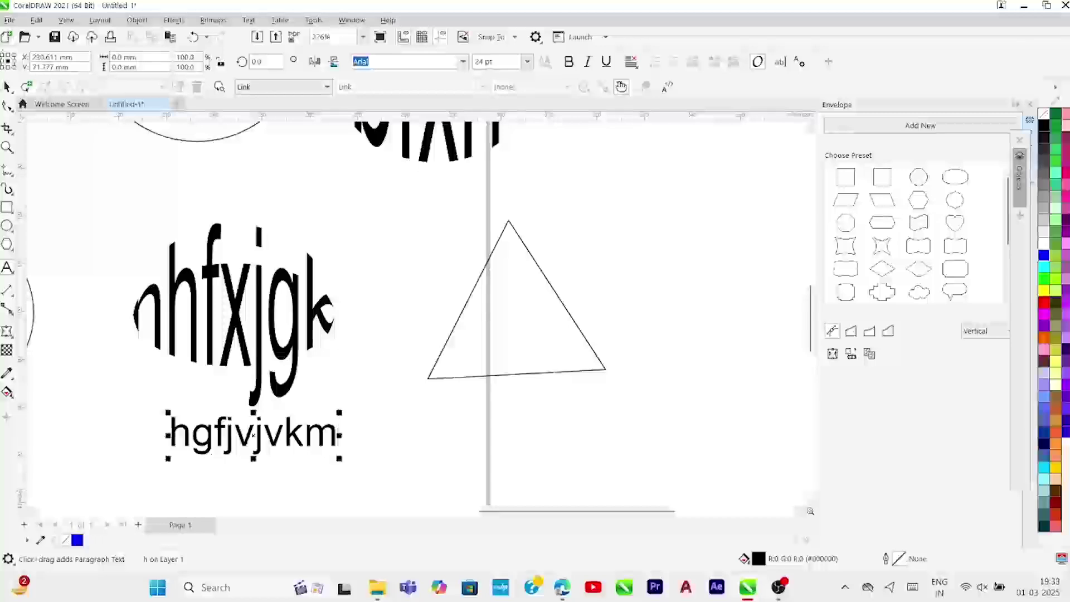
key(ctrl+space)
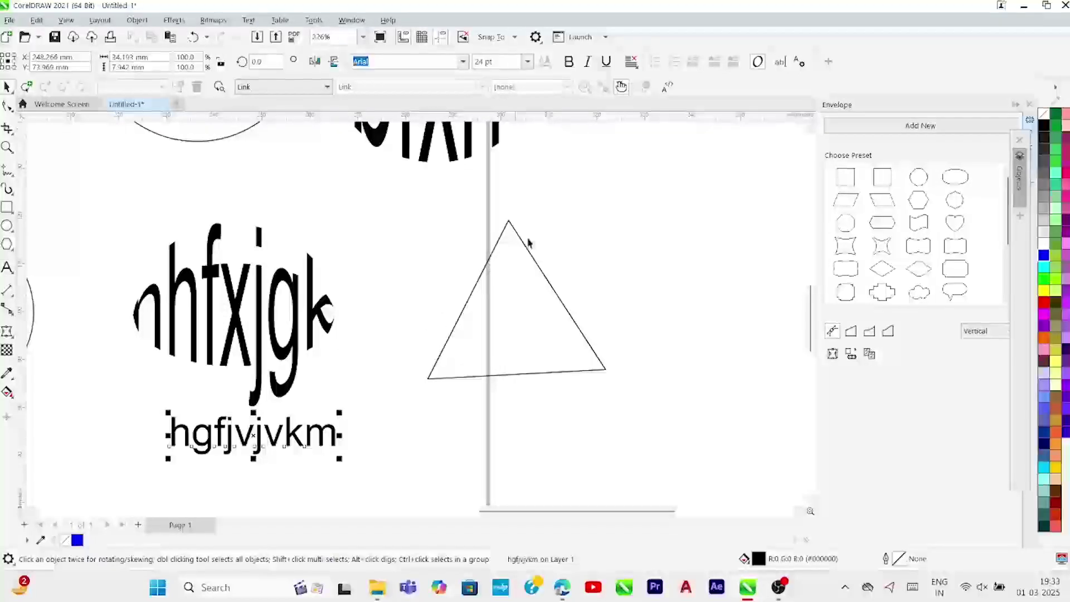
click(851, 355)
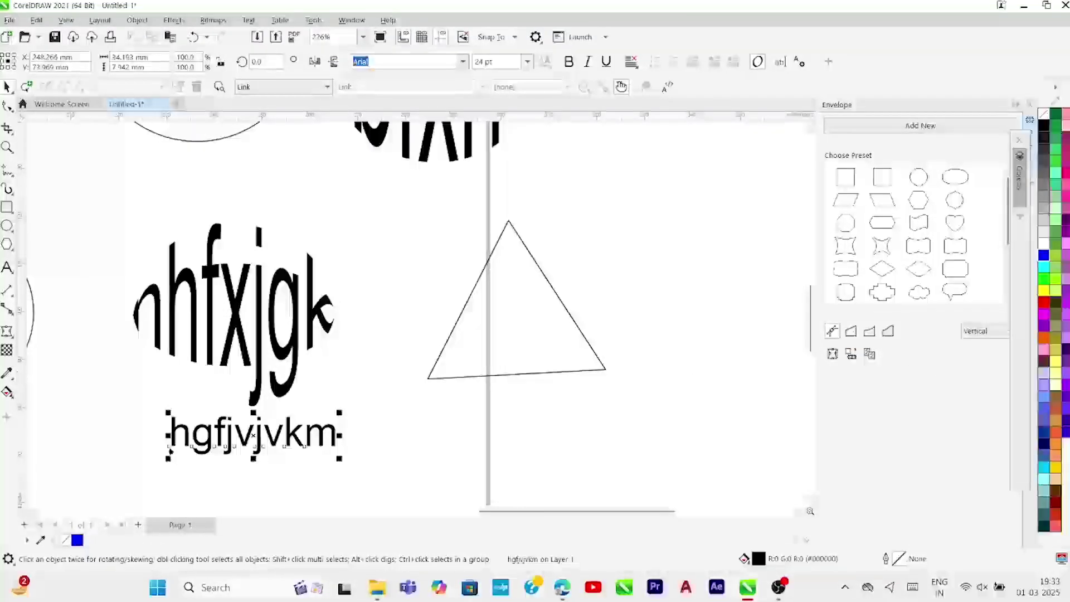
click(521, 316)
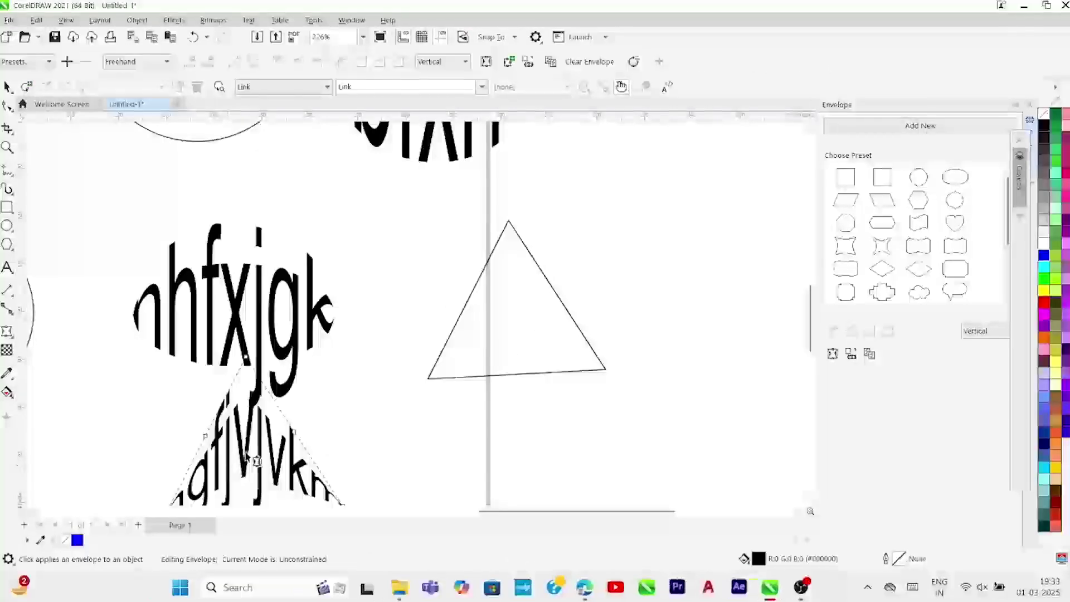
- Try the Putty and Horizontal mapping modes on the triangular text's envelope, ending with the Vertical mode
scroll(248, 460, down, 2)
scroll(245, 474, up, 1)
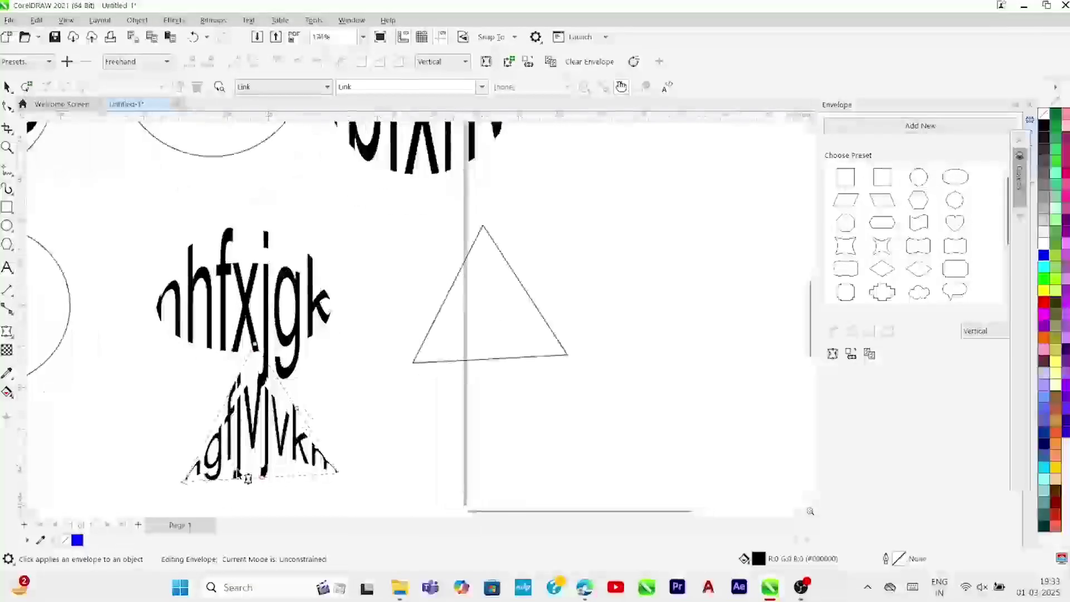
click(976, 330)
click(984, 363)
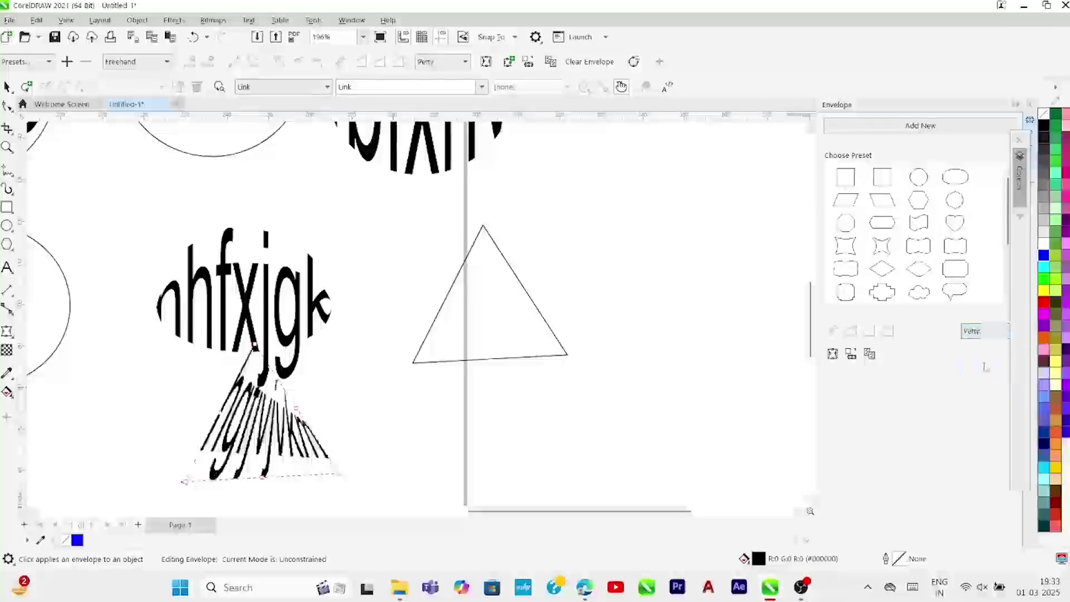
click(977, 332)
click(981, 334)
click(984, 334)
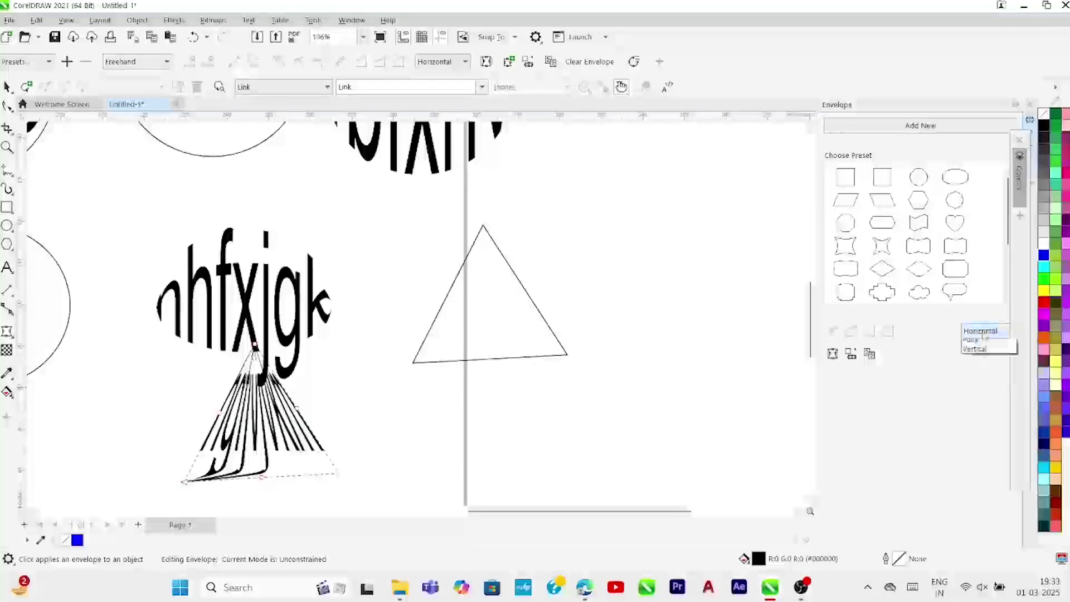
click(981, 340)
click(976, 331)
click(976, 349)
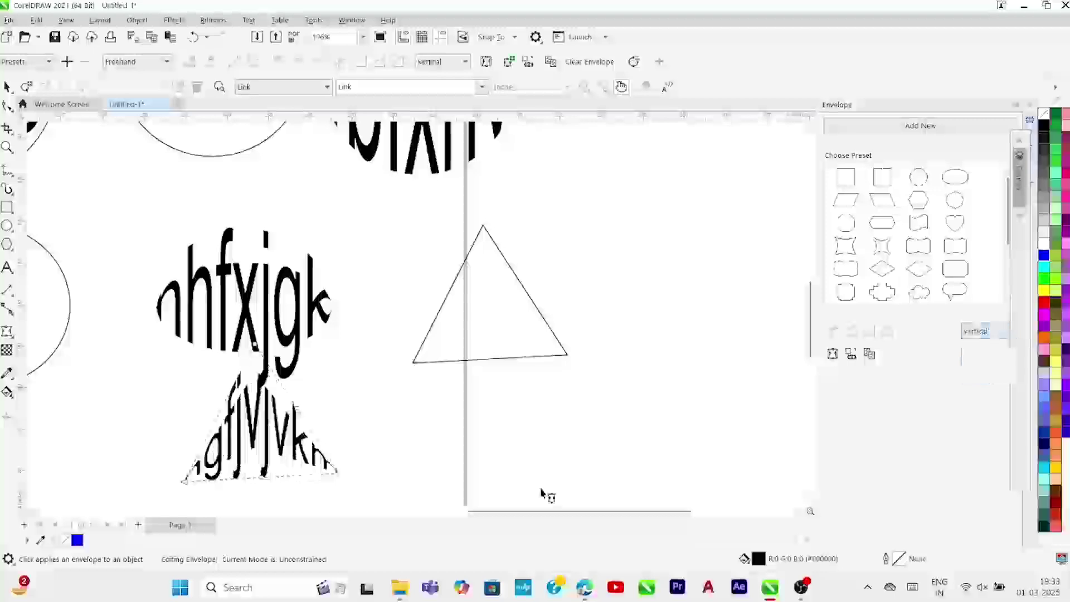
- Add the artistic text "gdshdxfhf" and place it over the base of the triangle outline
click(7, 87)
middle_click(400, 428)
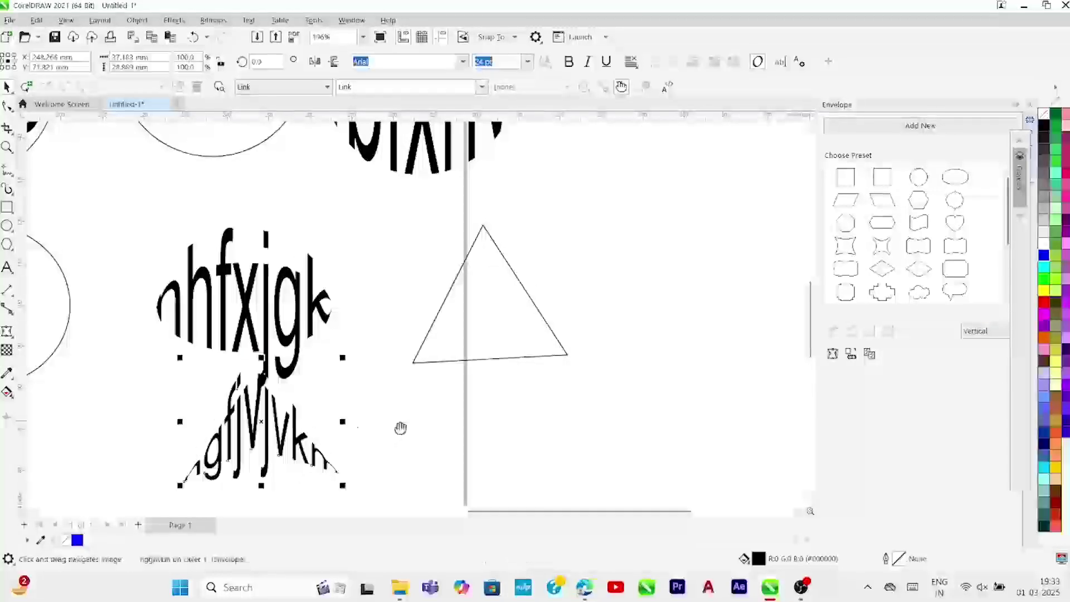
drag(400, 428, 541, 329)
key(F8)
click(170, 337)
text(gdshdxfhf)
click(8, 87)
drag(289, 332, 686, 254)
- Reshape the "gdshdxfhf" text's envelope by hand, pulling its upper middle node to the triangle's apex and its lower middle node up to the base
click(8, 333)
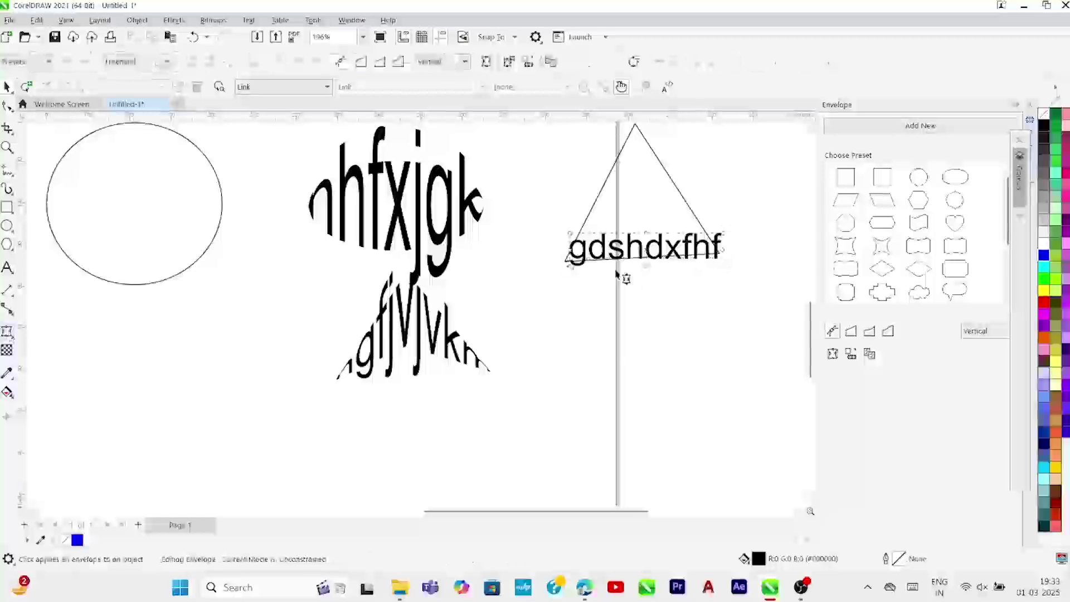
drag(646, 233, 636, 137)
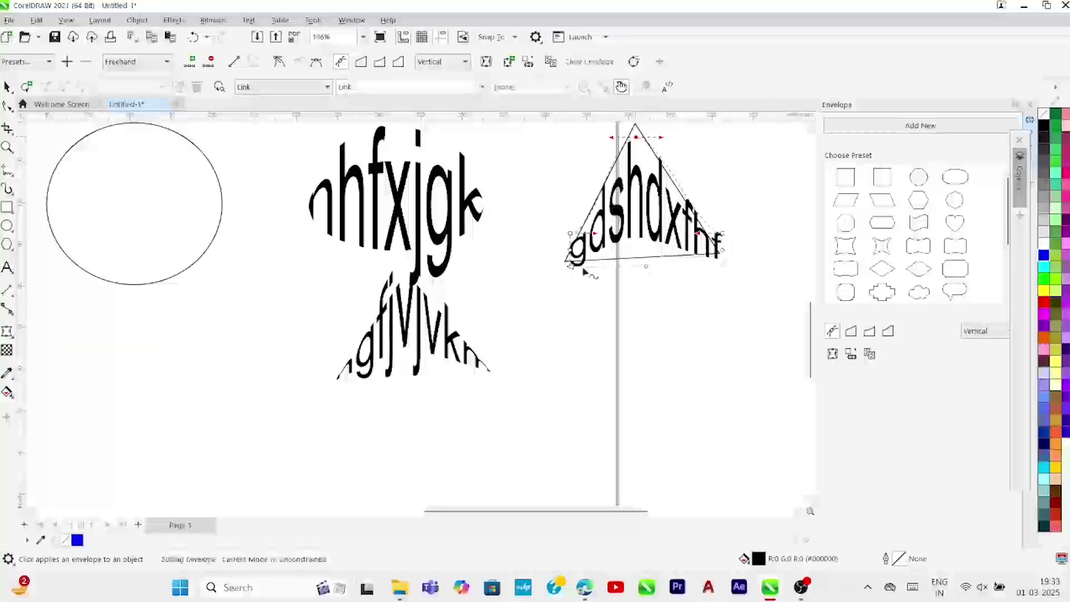
click(568, 251)
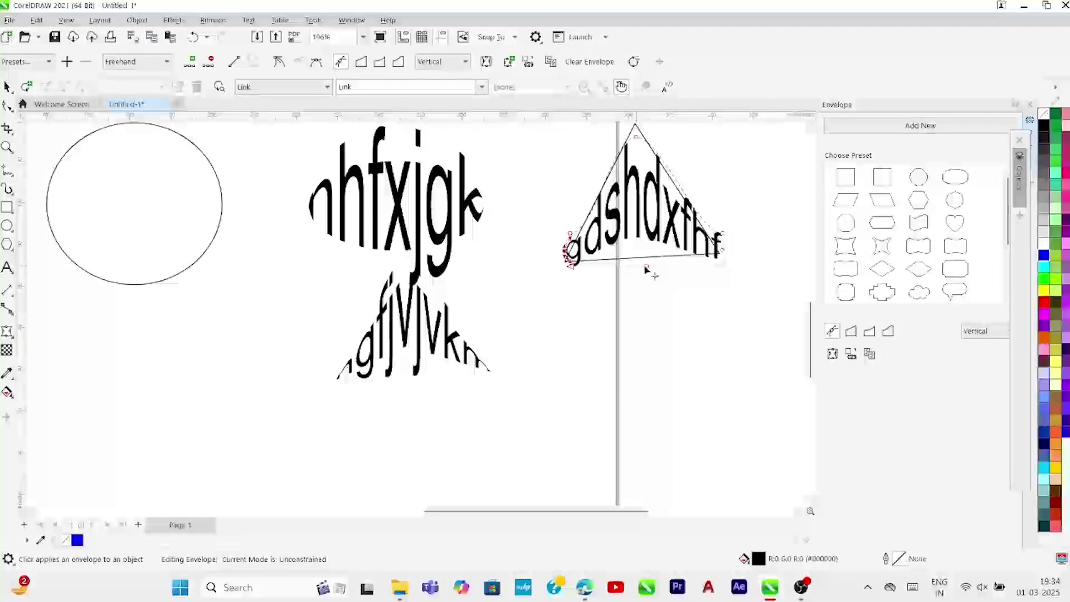
drag(646, 266, 643, 255)
drag(723, 267, 406, 298)
- Import the picture "Face PNG Pic.png" into the empty area beside the triangle at about 70 by 95 mm
key(space)
scroll(742, 272, down, 2)
drag(504, 272, 290, 409)
drag(462, 304, 344, 262)
scroll(374, 276, up, 1)
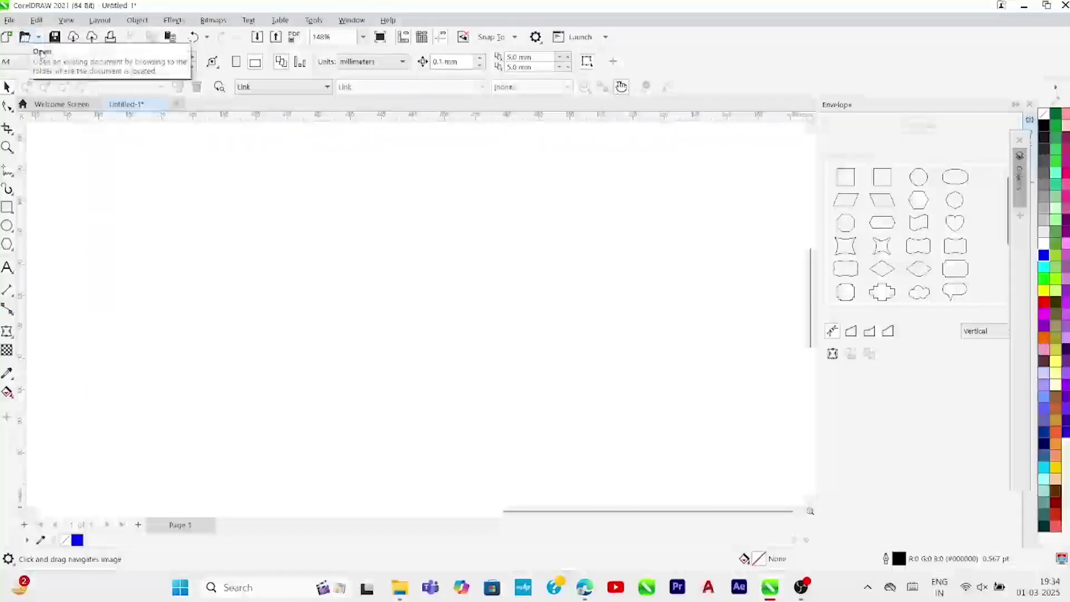
click(11, 21)
click(31, 252)
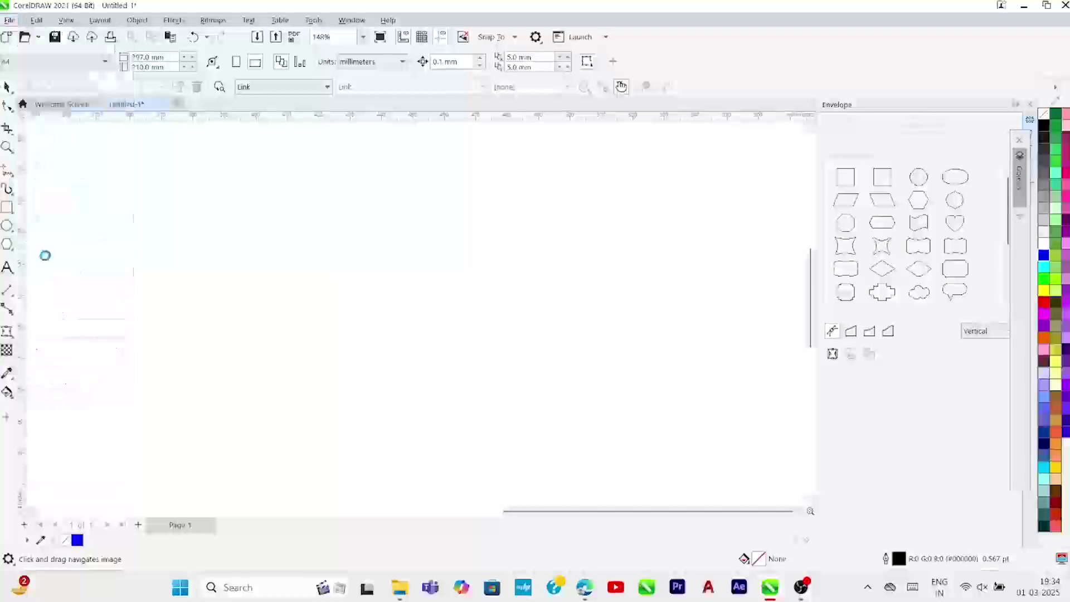
double_click(204, 122)
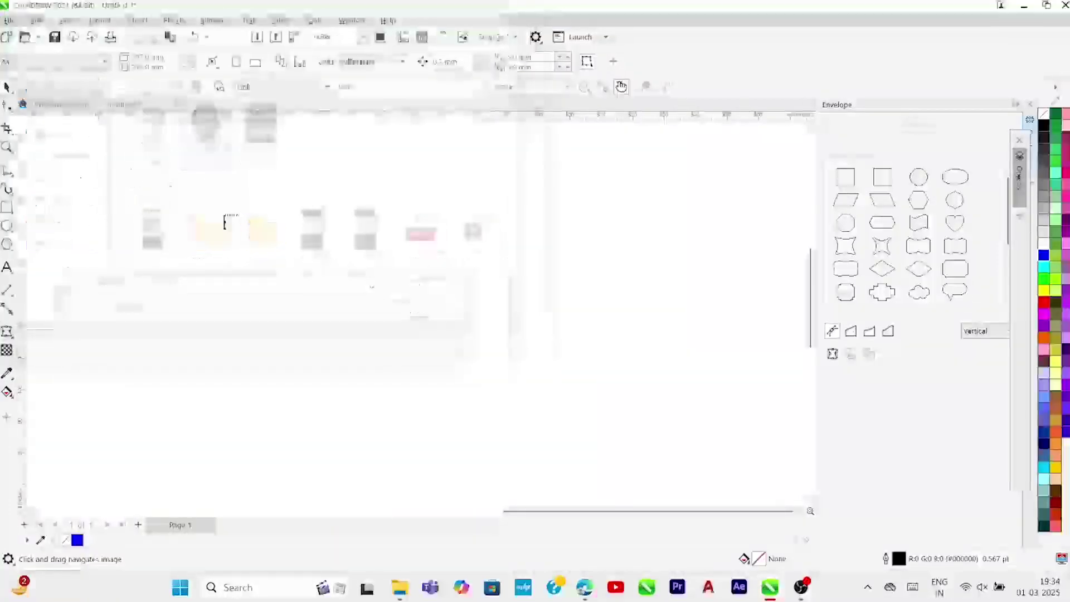
key(Return)
drag(446, 355, 527, 330)
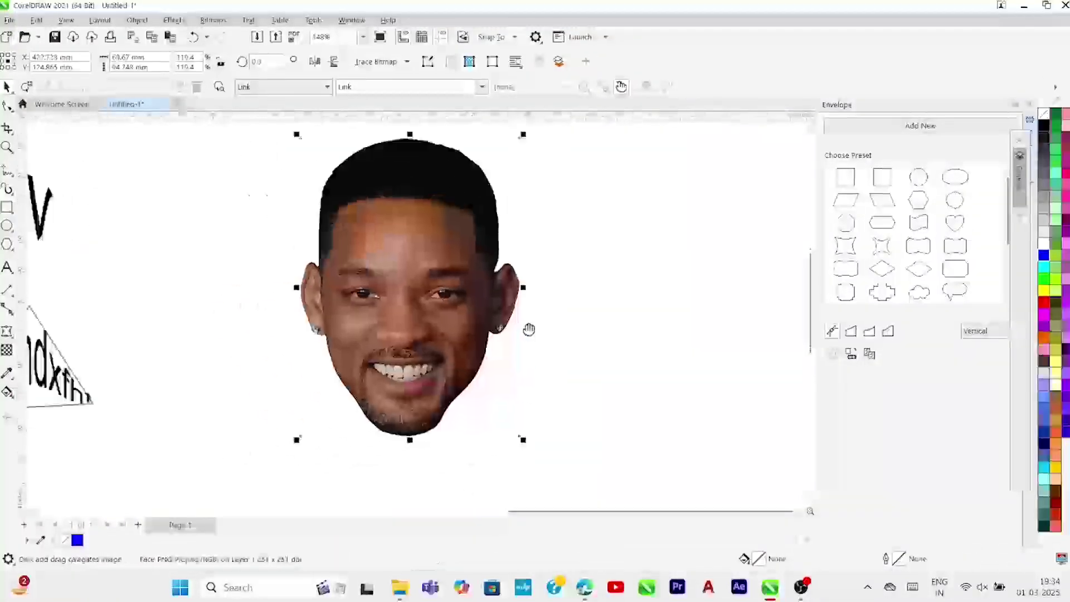
- Move the face picture further right, away from the triangle text, and deselect it
click(232, 219)
drag(449, 323, 535, 320)
click(690, 277)
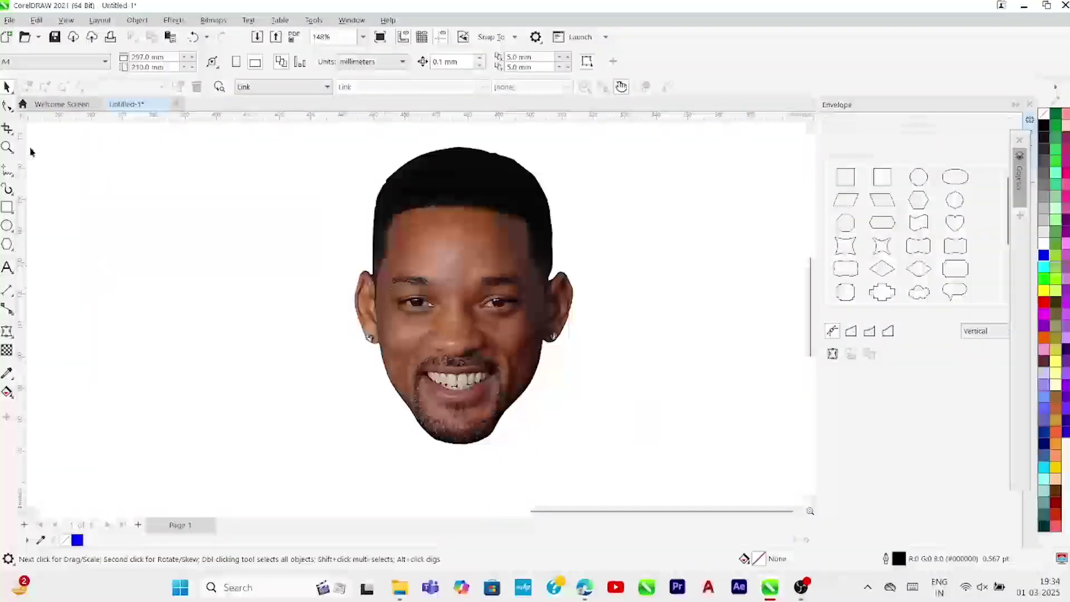
- Add artistic text at the face's upper left side reading "ROAR", "like a", "king", "and", "have faith" on separate lines
click(7, 268)
click(350, 205)
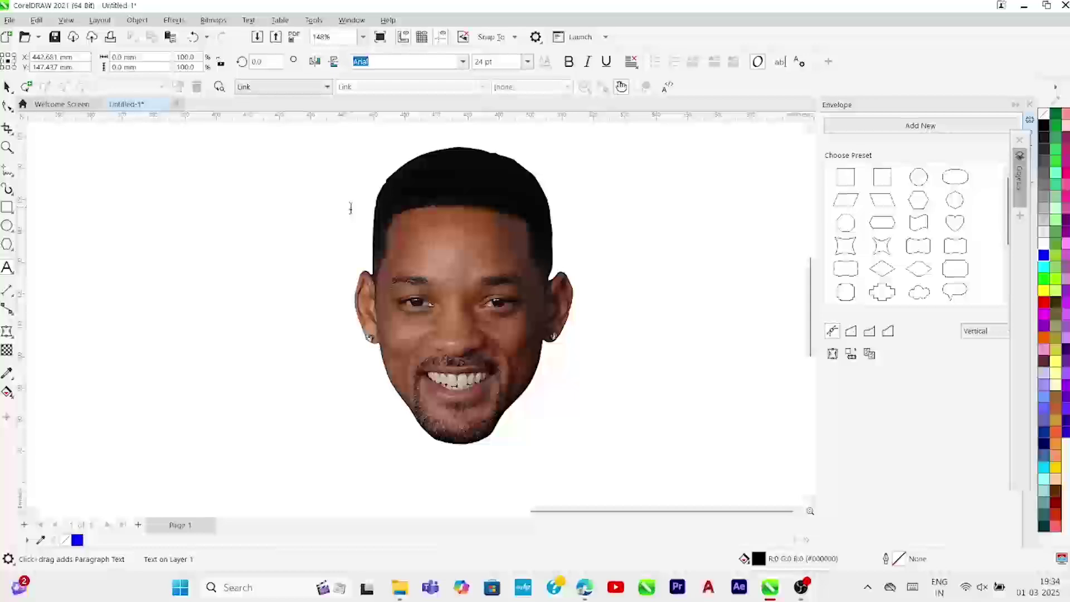
text(R)
text(C)
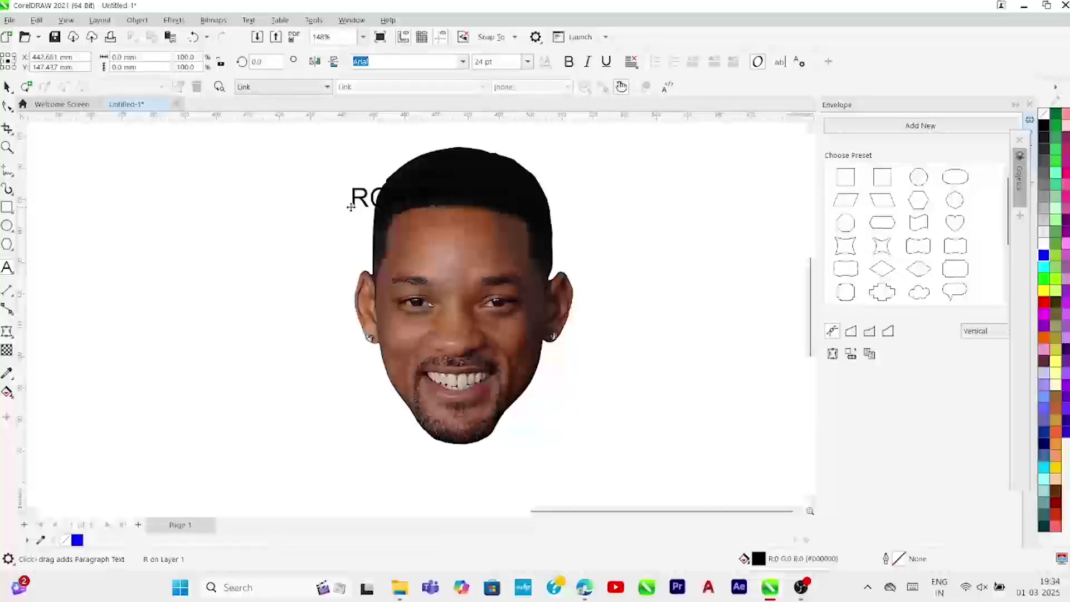
text(AR)
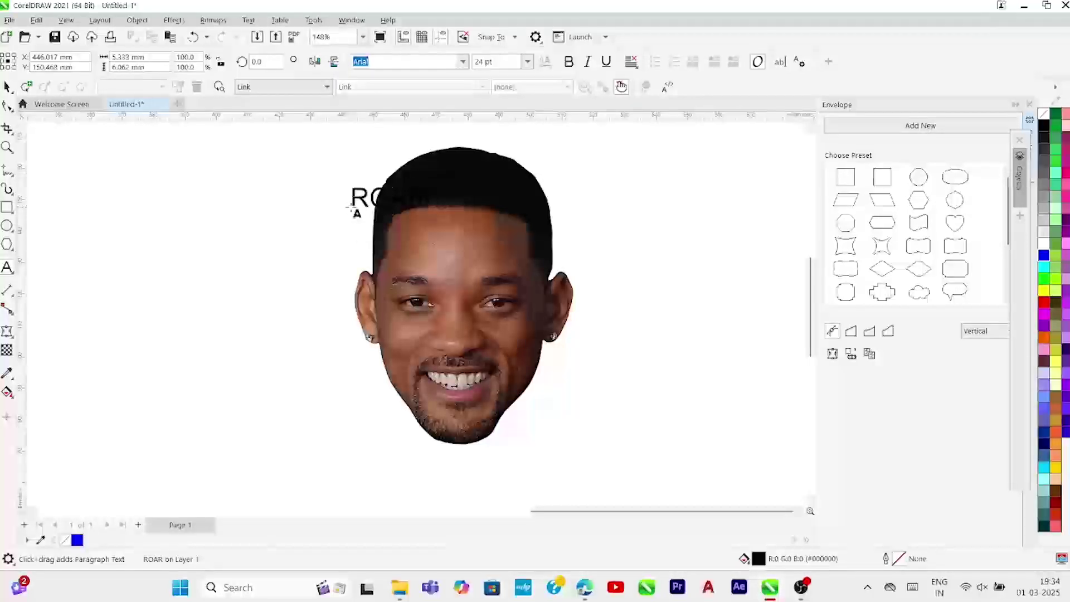
text(like a)
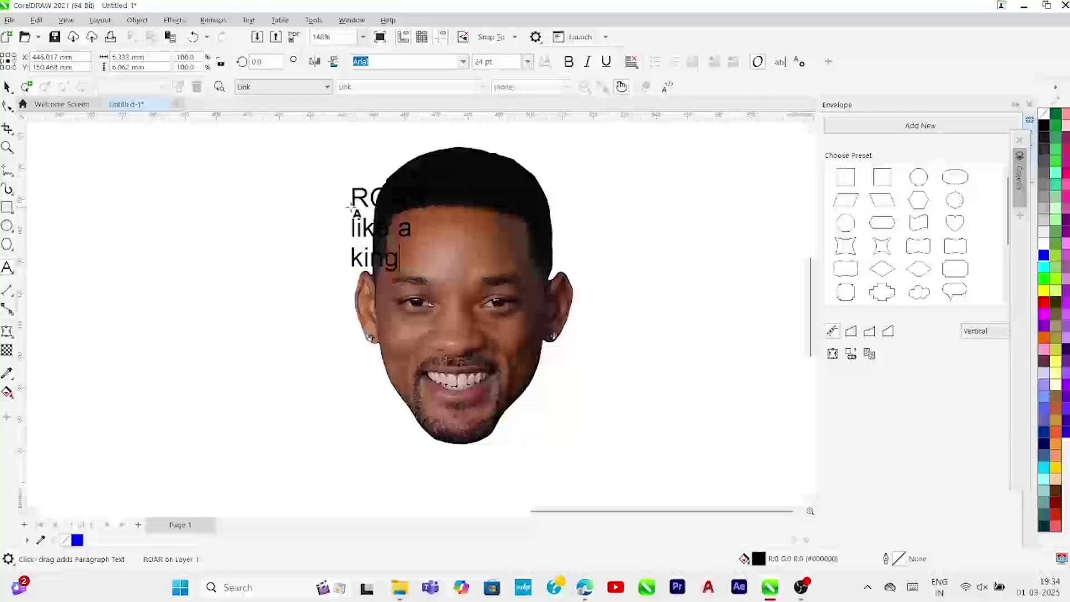
text(and)
key(Return)
text(have faith)
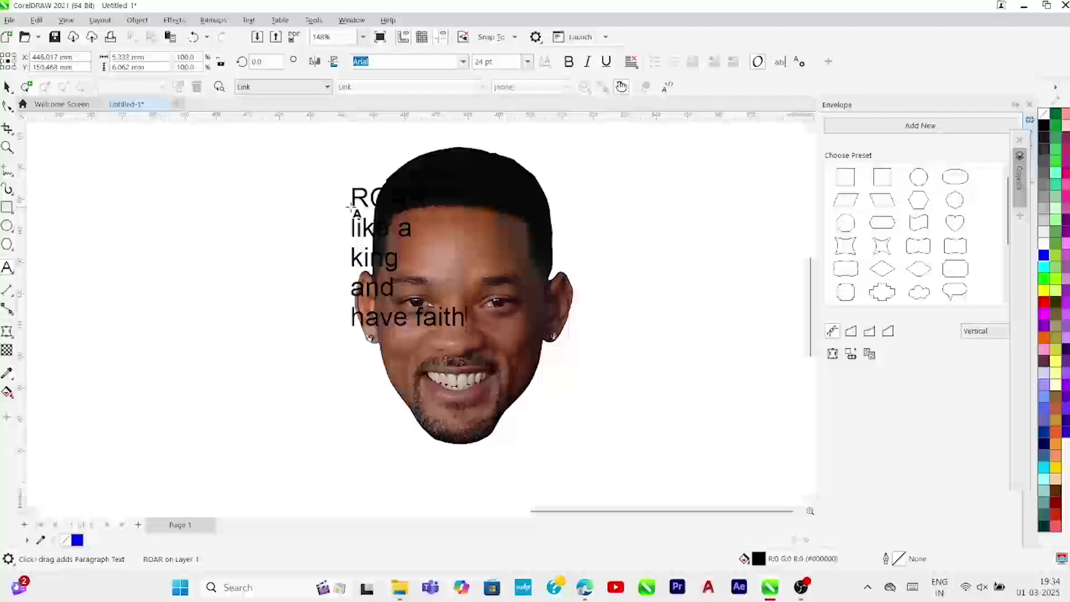
- Put "faith" on its own line and move the text block to the left of the face
key(Left)
key(Left)
key(Left)
key(Left)
key(Left)
key(Return)
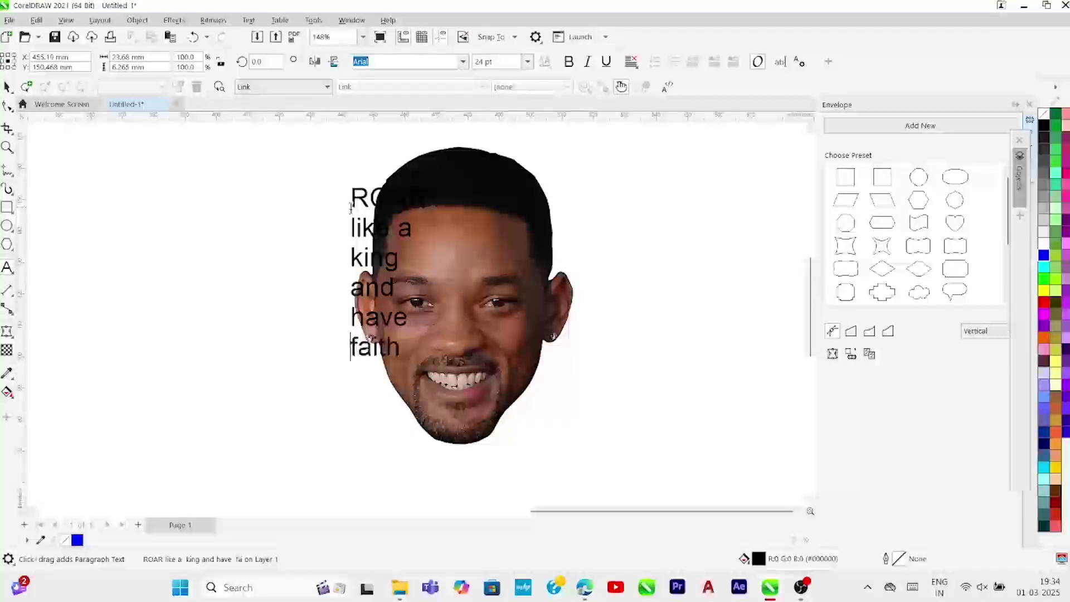
click(7, 87)
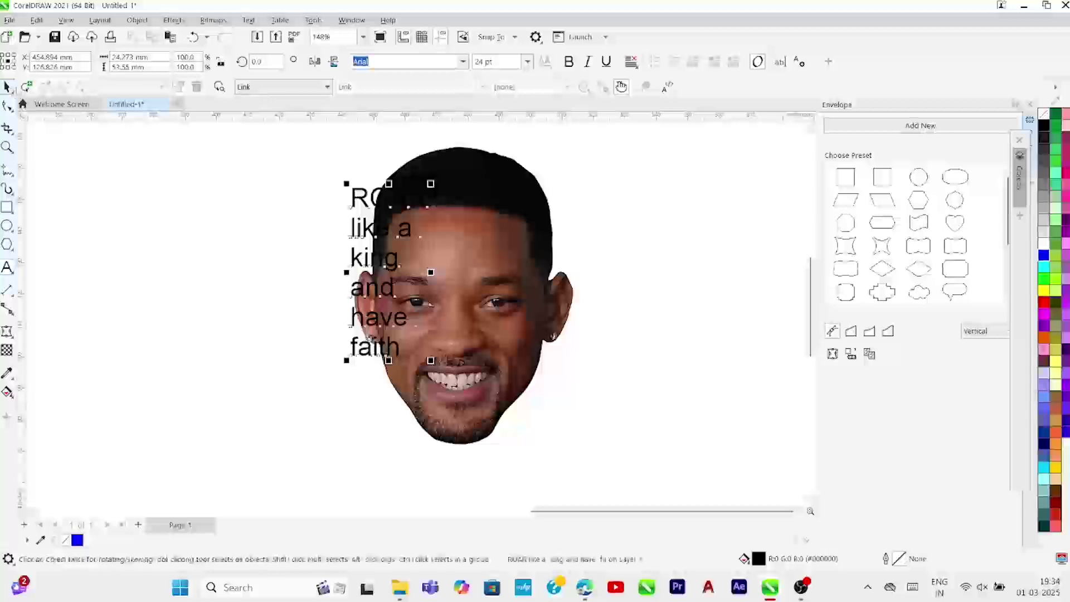
drag(394, 260, 323, 271)
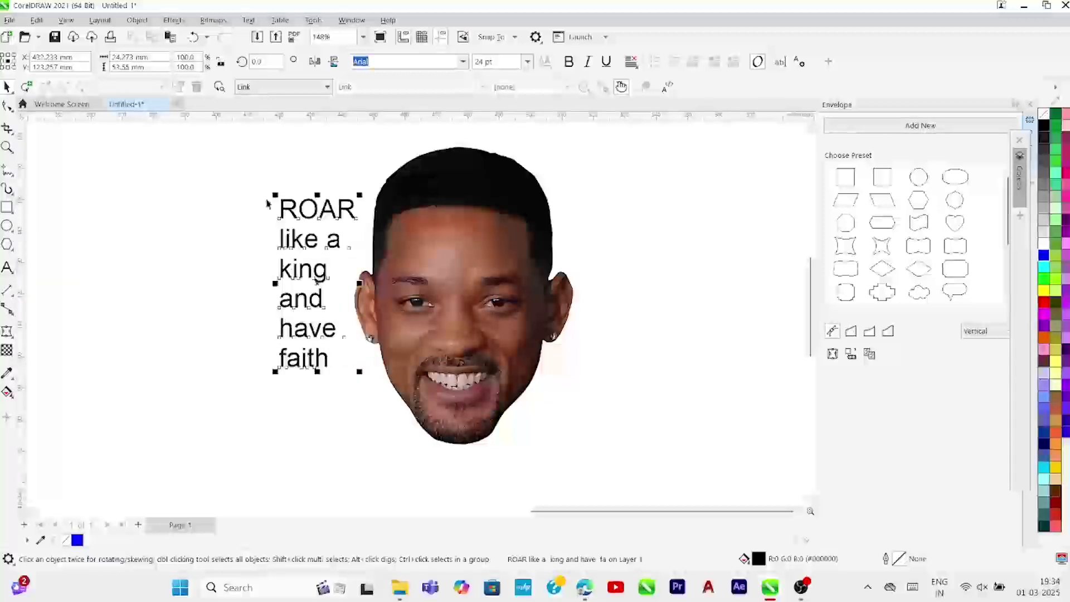
- Change the case of the six-line text to UPPERCASE
click(248, 20)
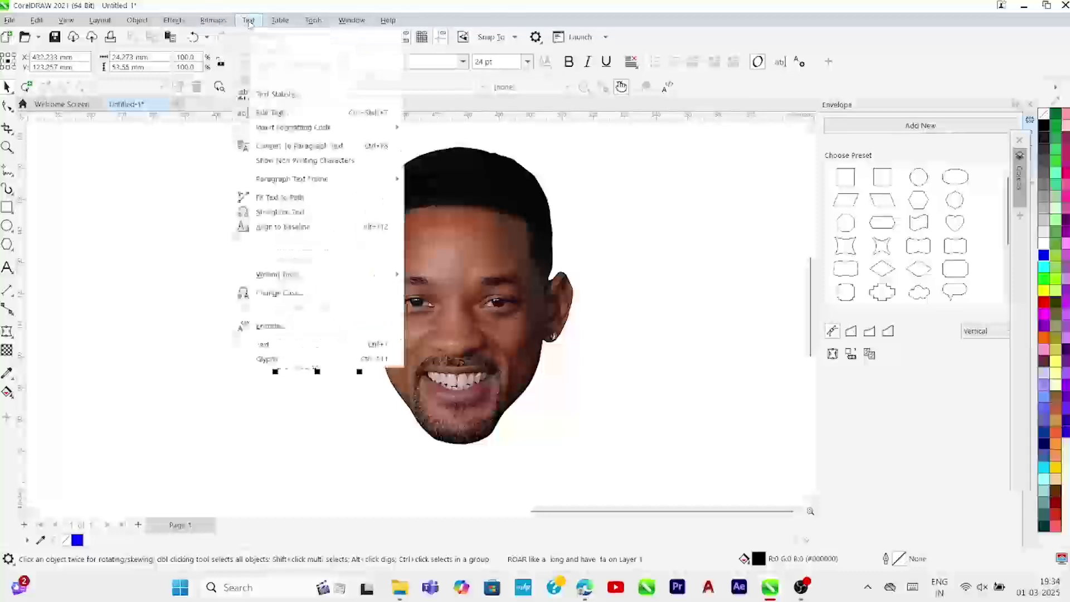
click(278, 293)
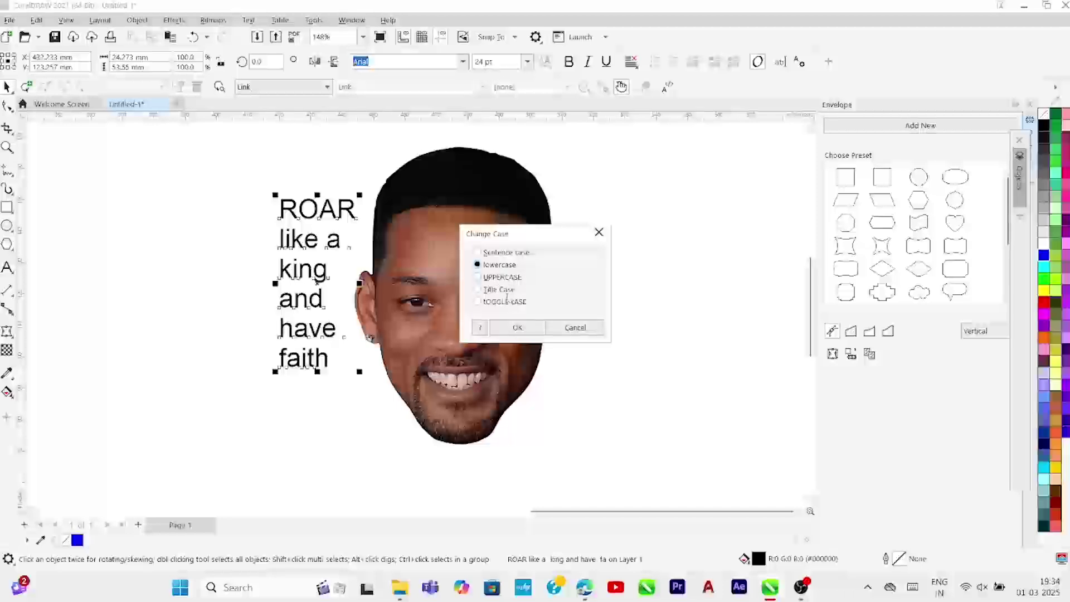
click(504, 278)
click(513, 331)
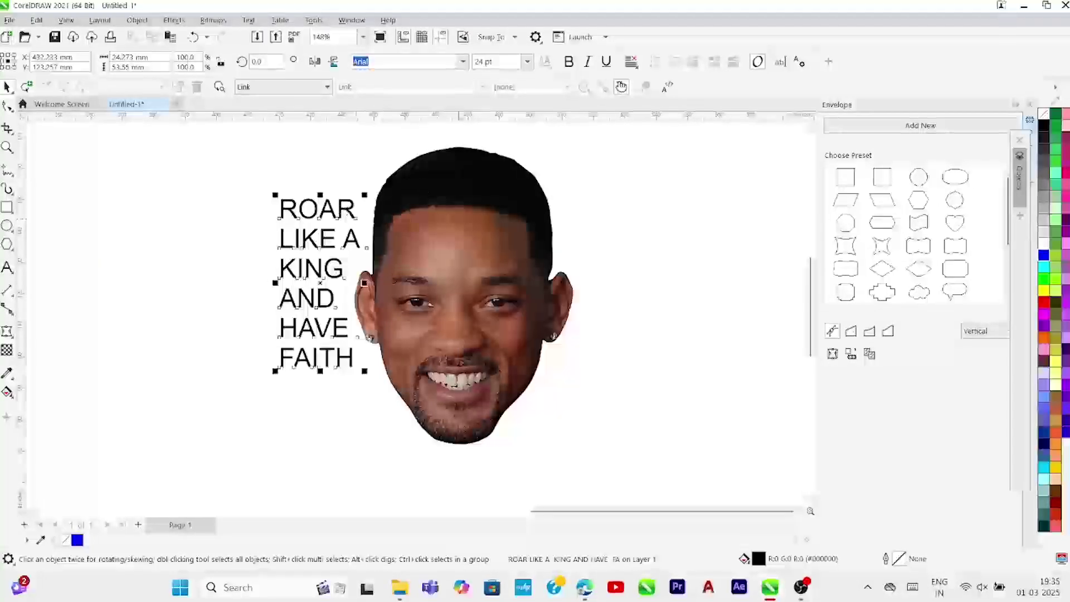
- Set the text's font to Arial Rounded MT Bold and its size to 36 pt
text(Arial b)
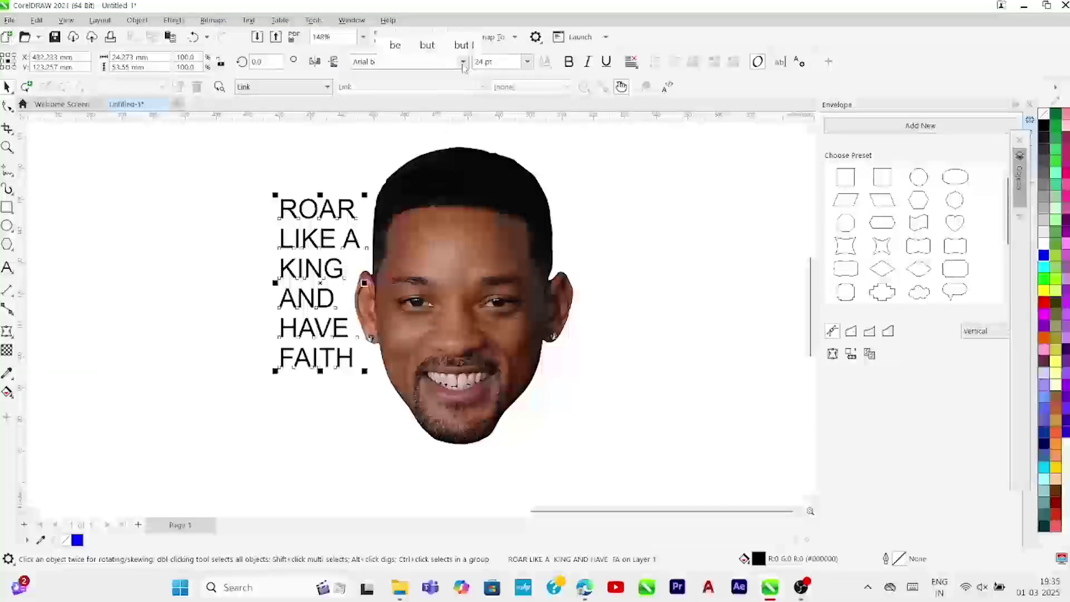
text(old)
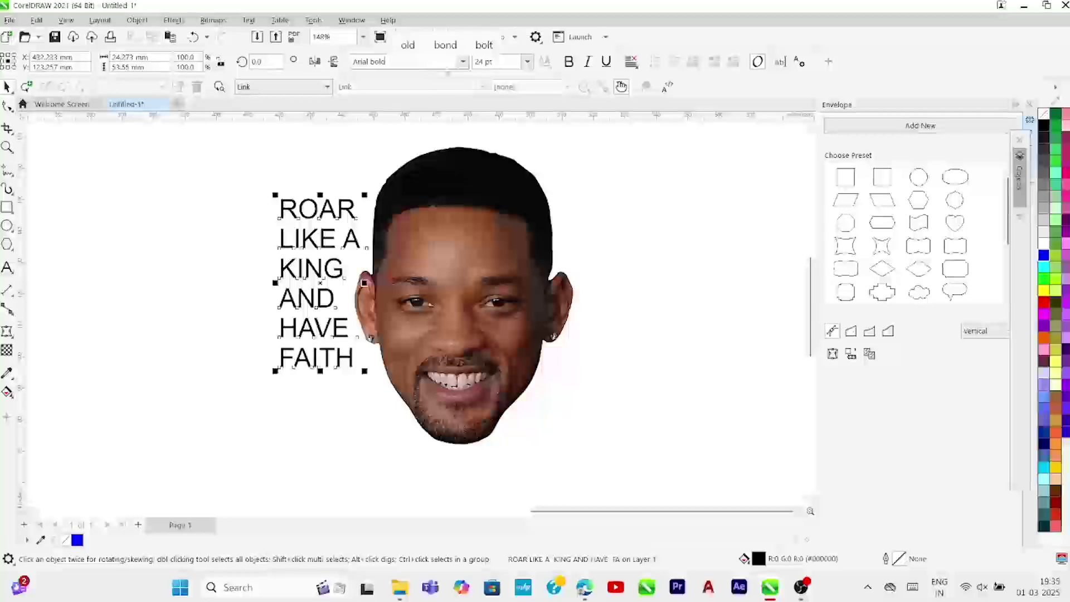
key(Return)
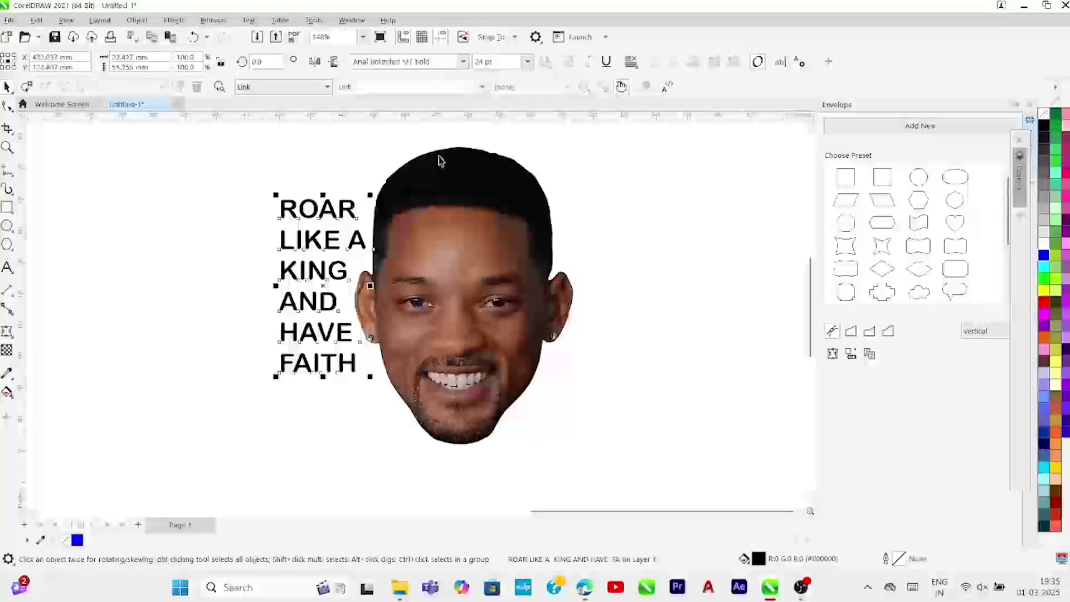
click(527, 61)
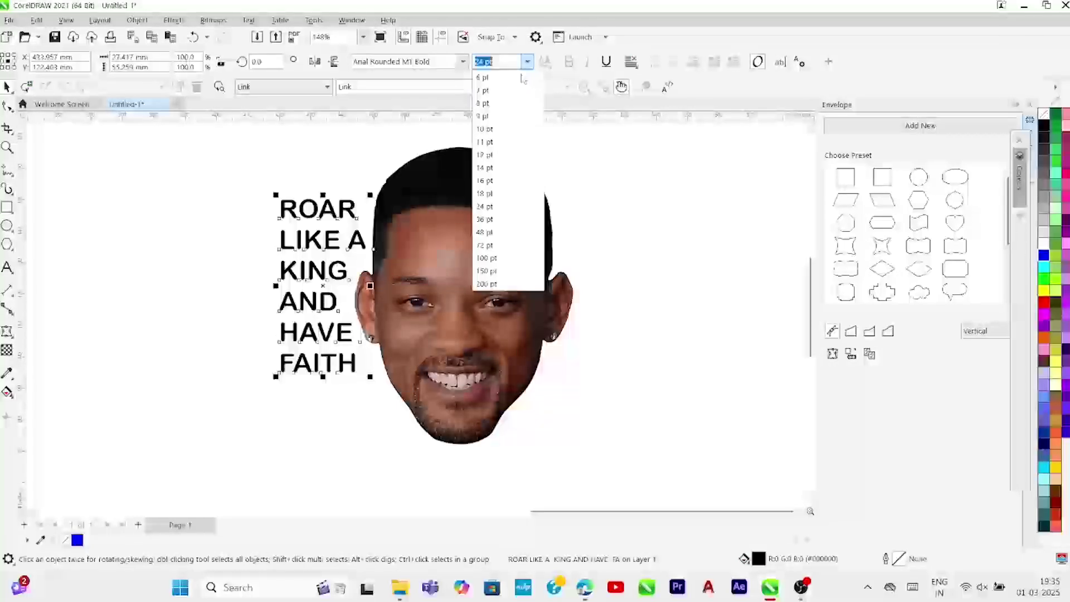
click(509, 233)
click(527, 62)
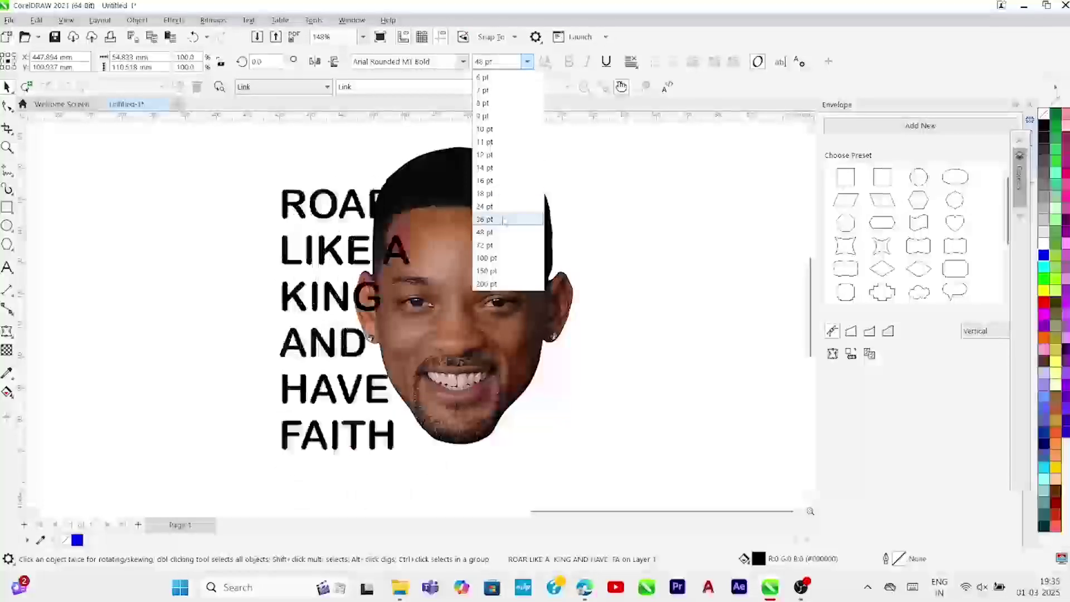
click(489, 219)
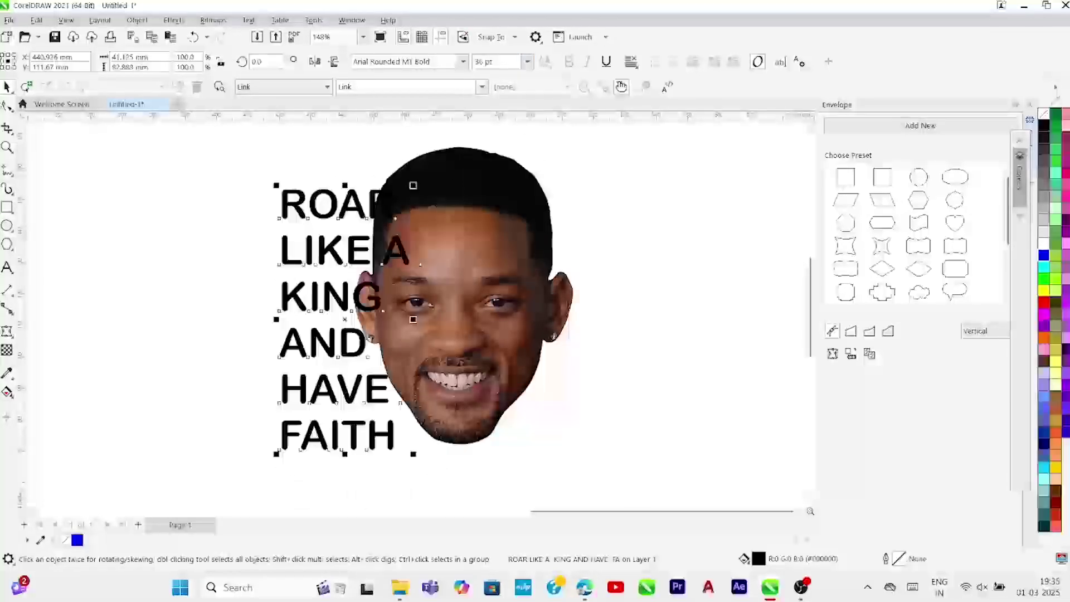
- Align the text lines right and move the block slightly up and to the right over the face
click(639, 66)
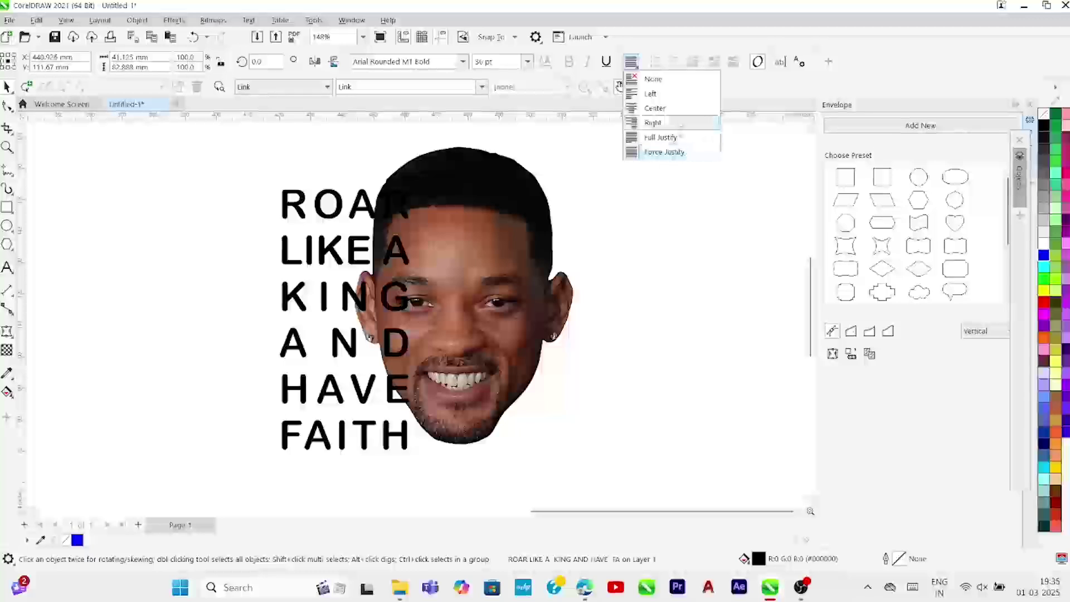
click(677, 124)
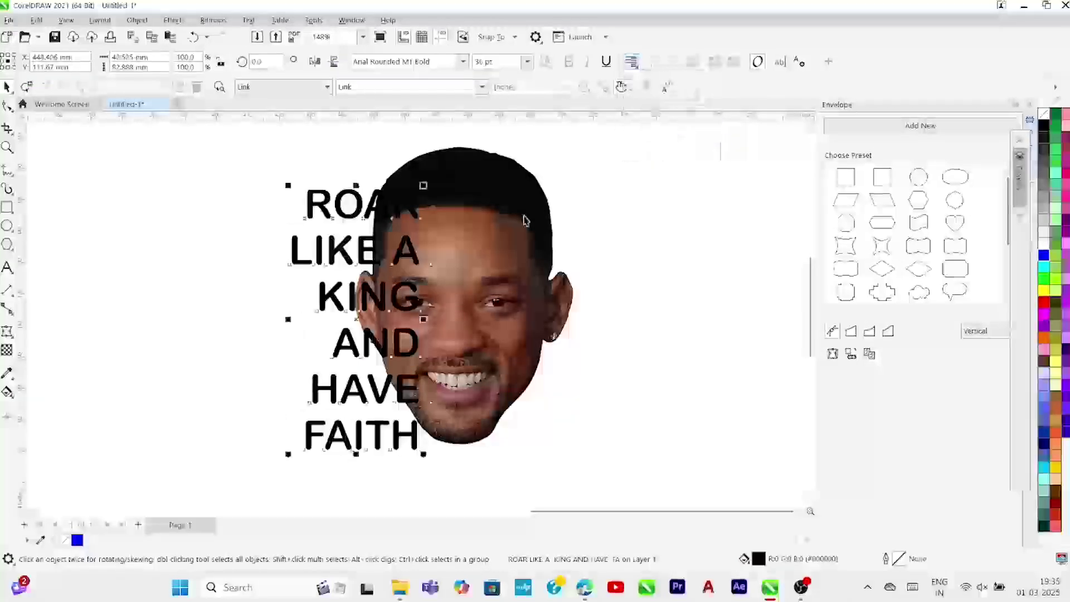
mouse_move(342, 347)
mouse_down()
mouse_move(372, 338)
mouse_move(357, 339)
mouse_up()
- Place a vertical guideline through the centre of the face picture
click(498, 226)
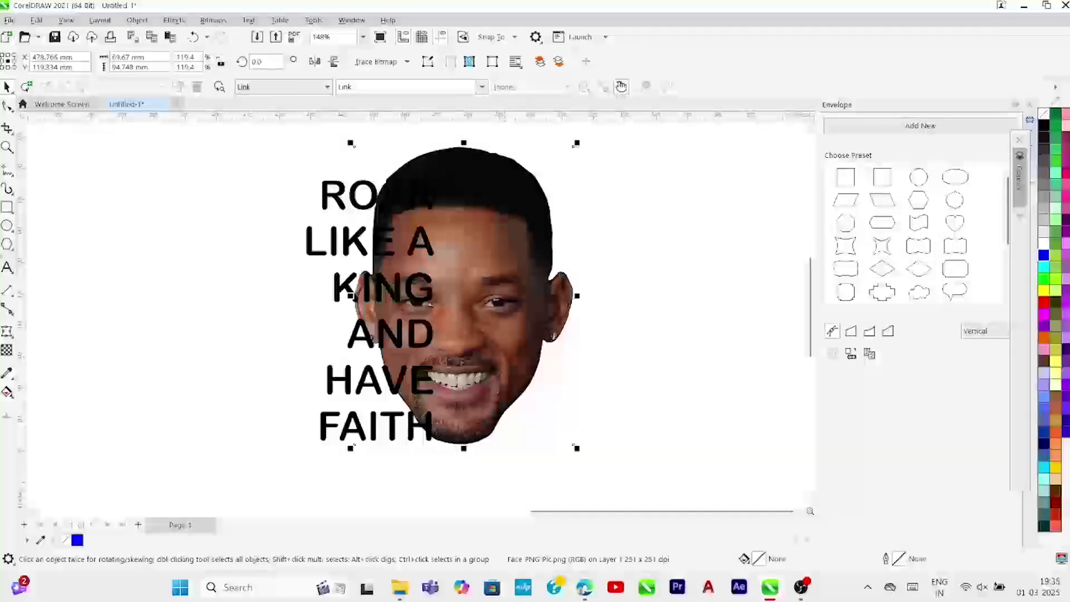
drag(21, 249, 464, 295)
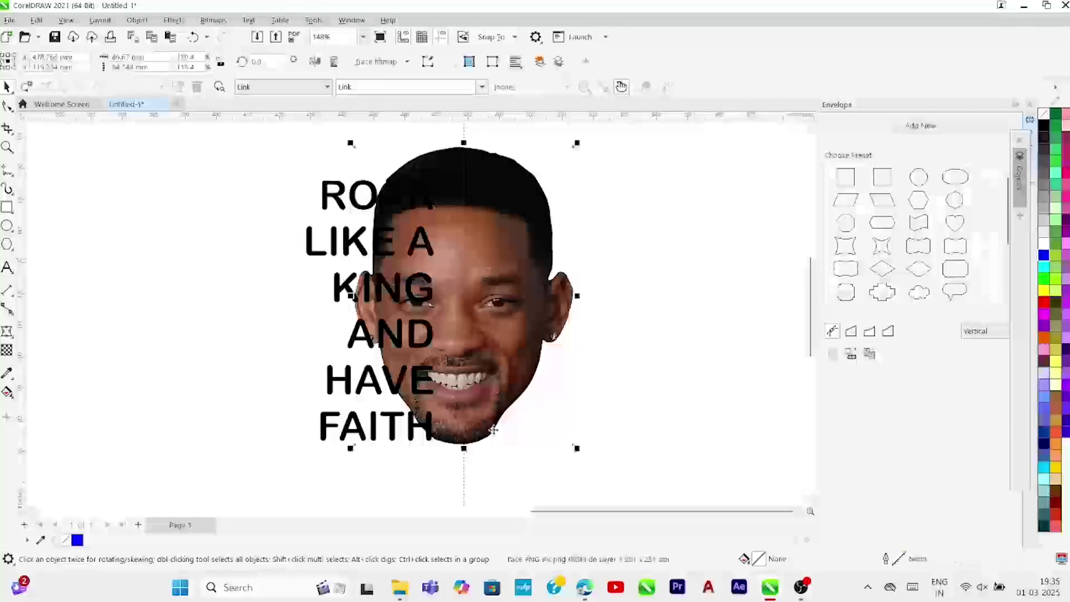
click(415, 302)
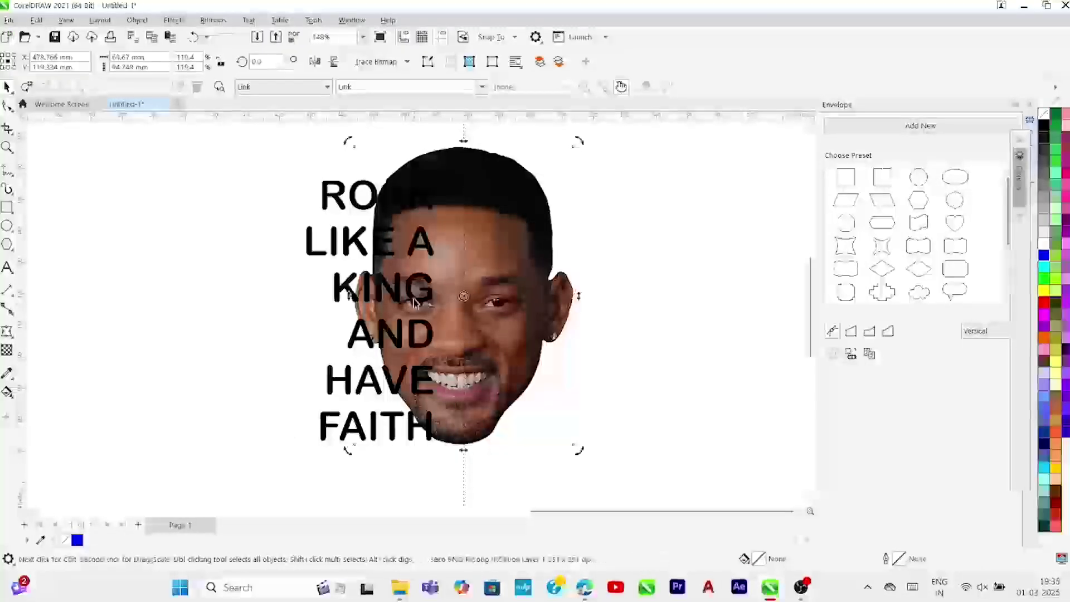
- Move the six-line text to the right so its right edge meets the vertical guideline through the face
click(349, 293)
drag(350, 295, 381, 288)
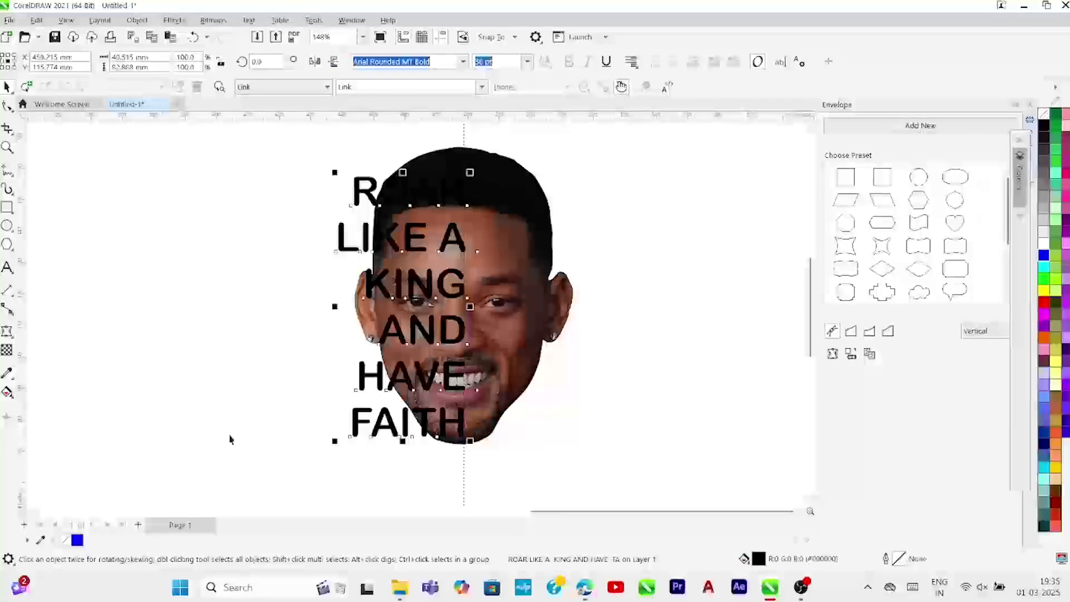
click(585, 488)
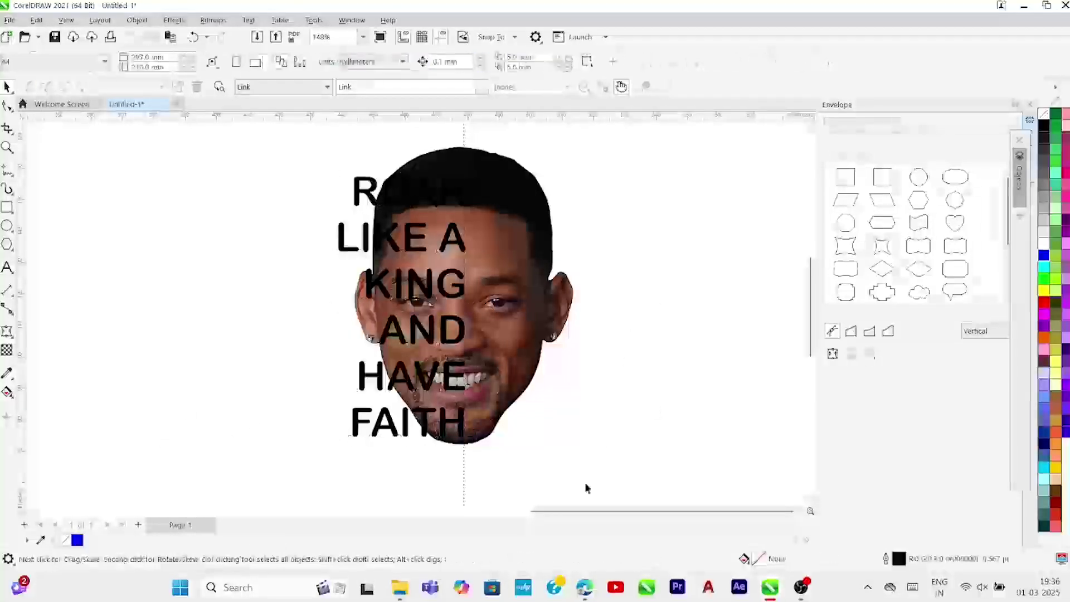
click(532, 282)
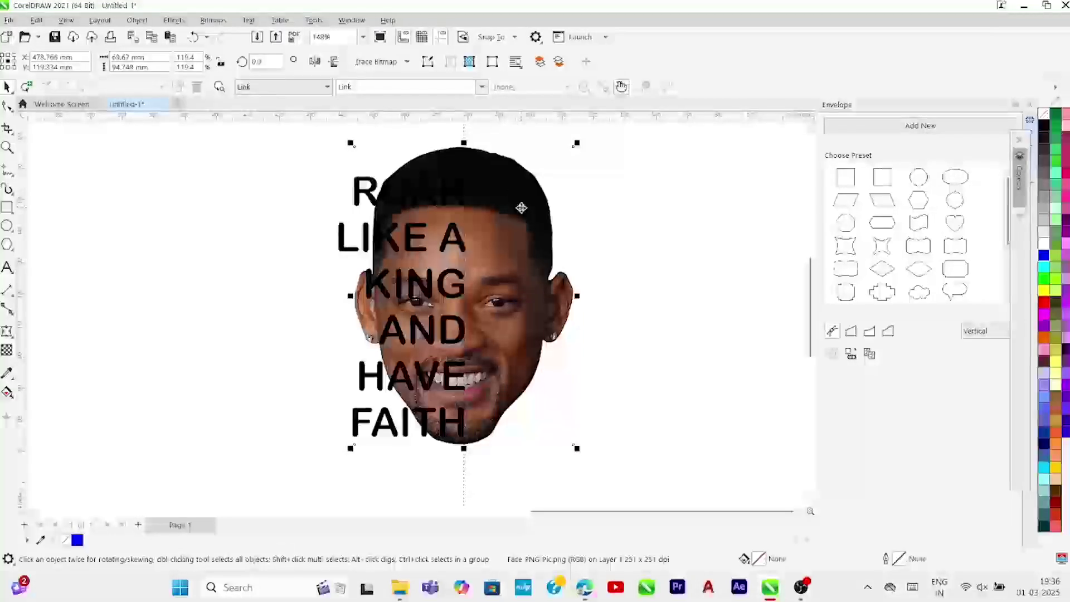
key(Delete)
key(ctrl+z)
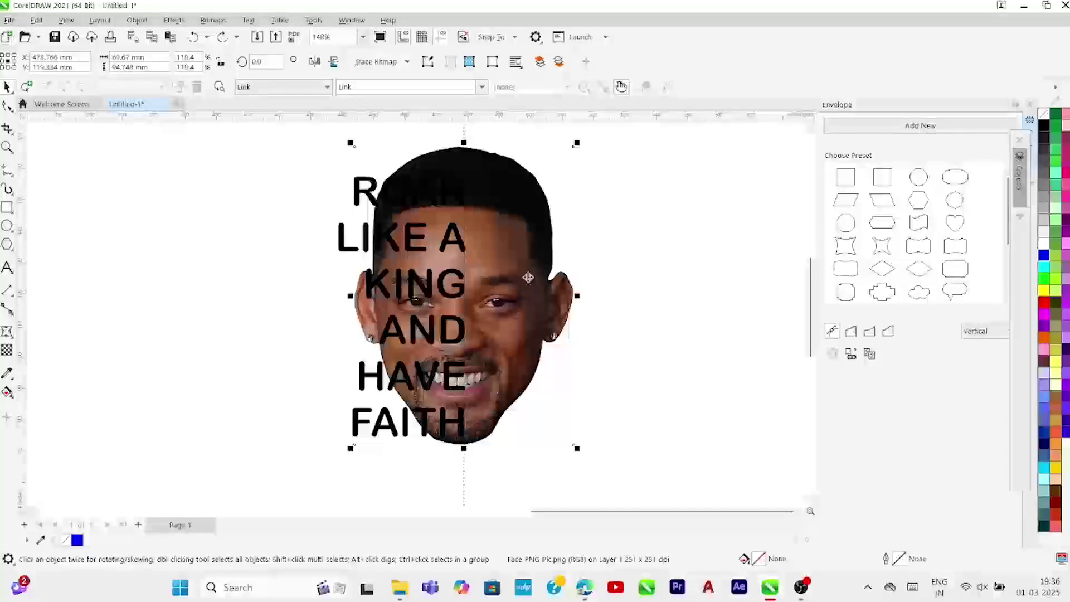
- PowerClip the face picture inside the six-line text and place a copy of the picture over it in the original position
right_click(513, 278)
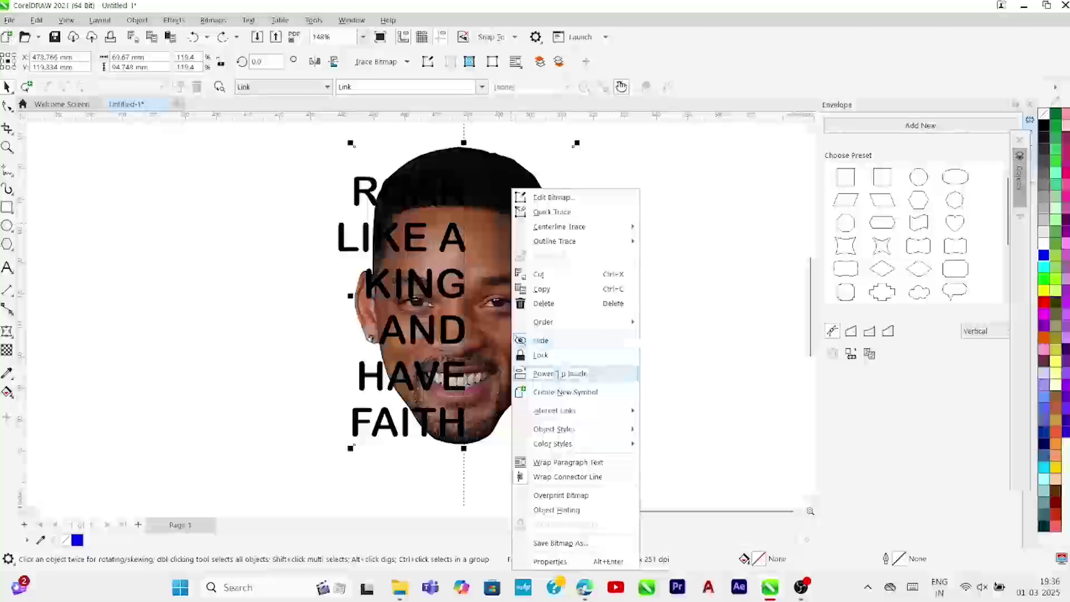
click(559, 373)
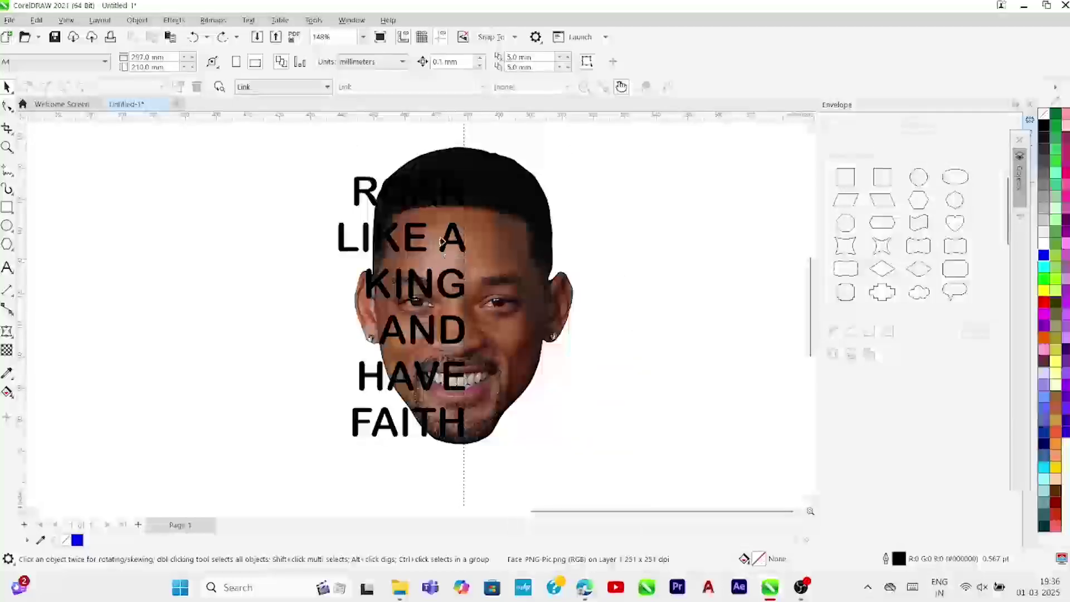
click(440, 292)
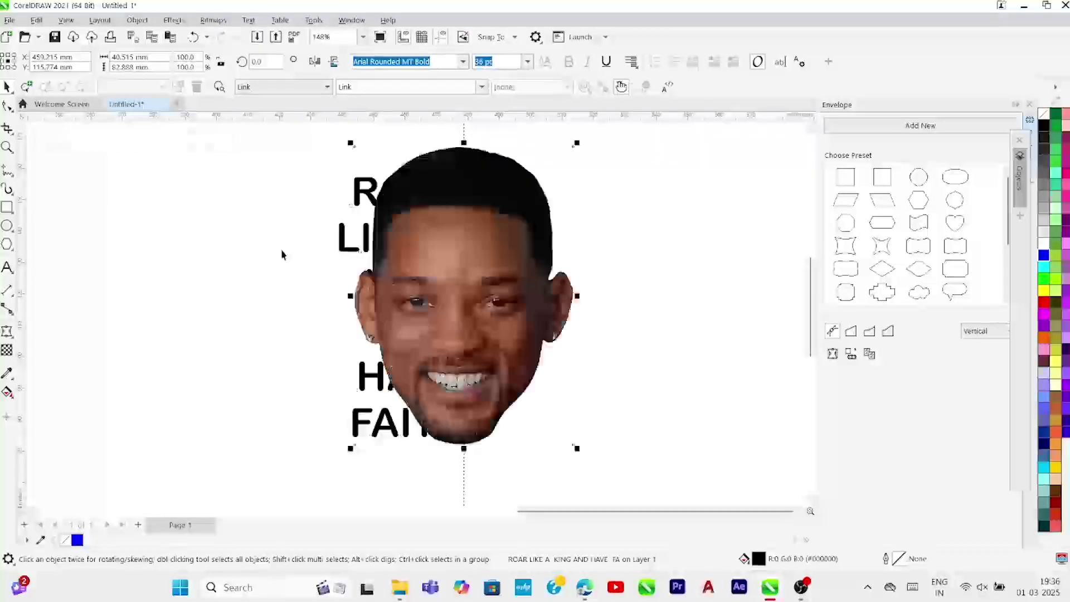
key(ctrl+z)
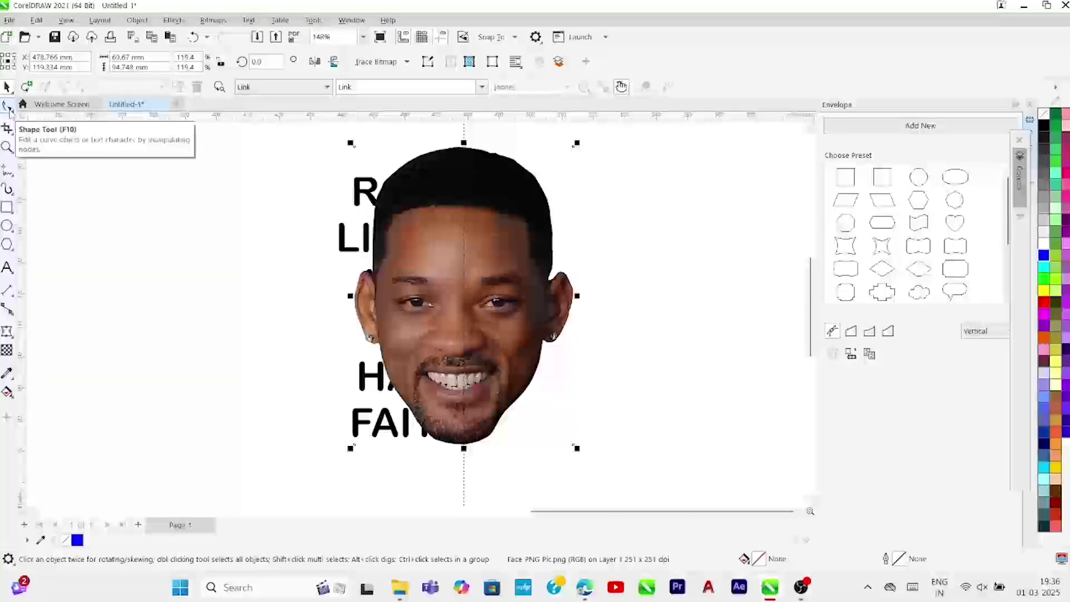
- Crop away the left half of the face picture copy up to the vertical guideline with the Shape tool
click(9, 109)
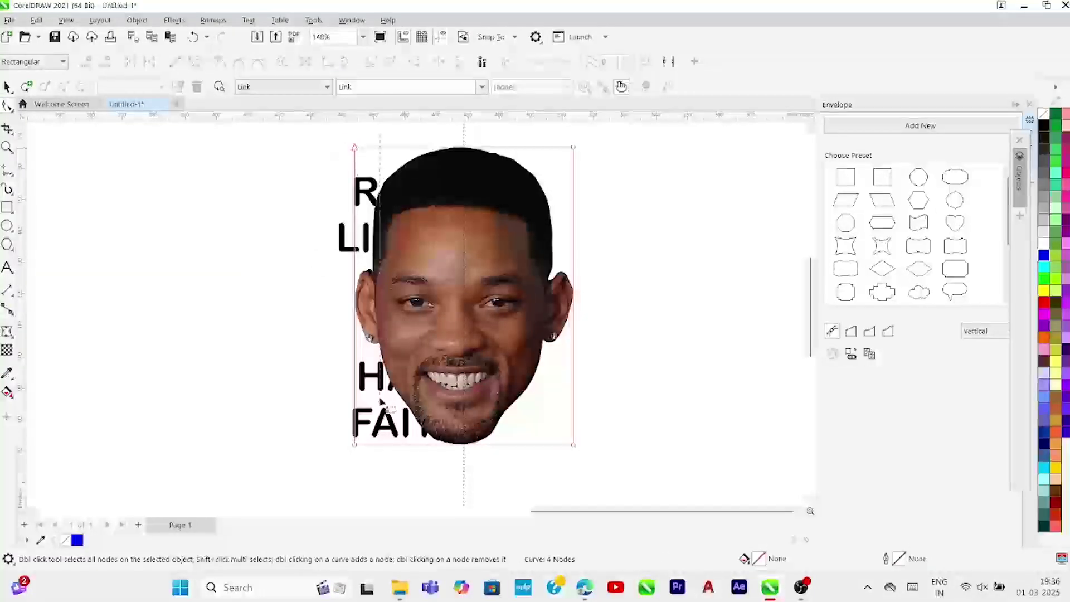
click(355, 446)
drag(356, 448, 466, 429)
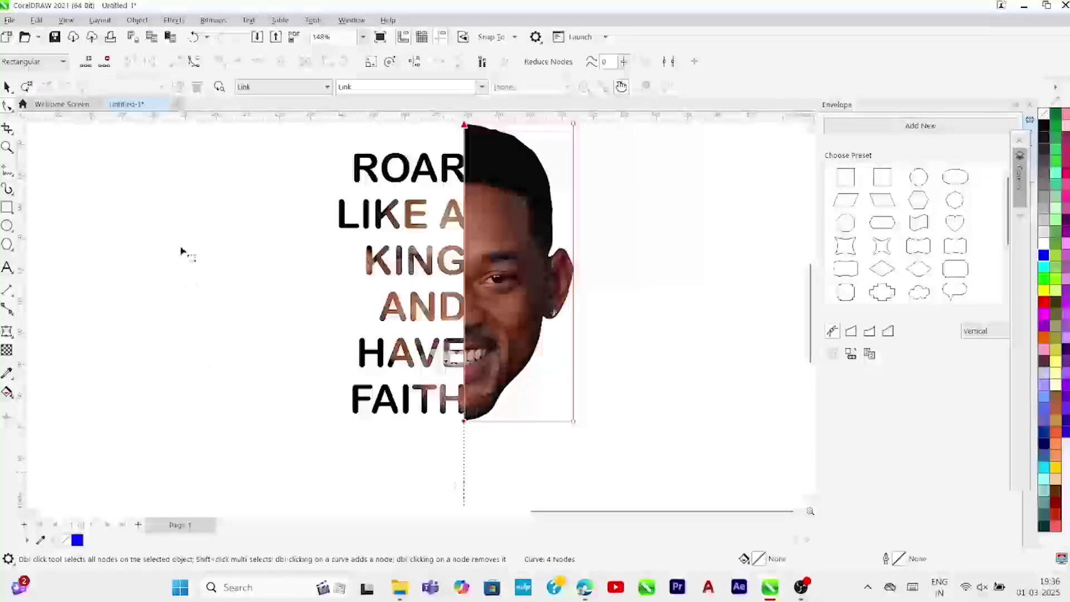
click(181, 251)
scroll(453, 379, down, 5)
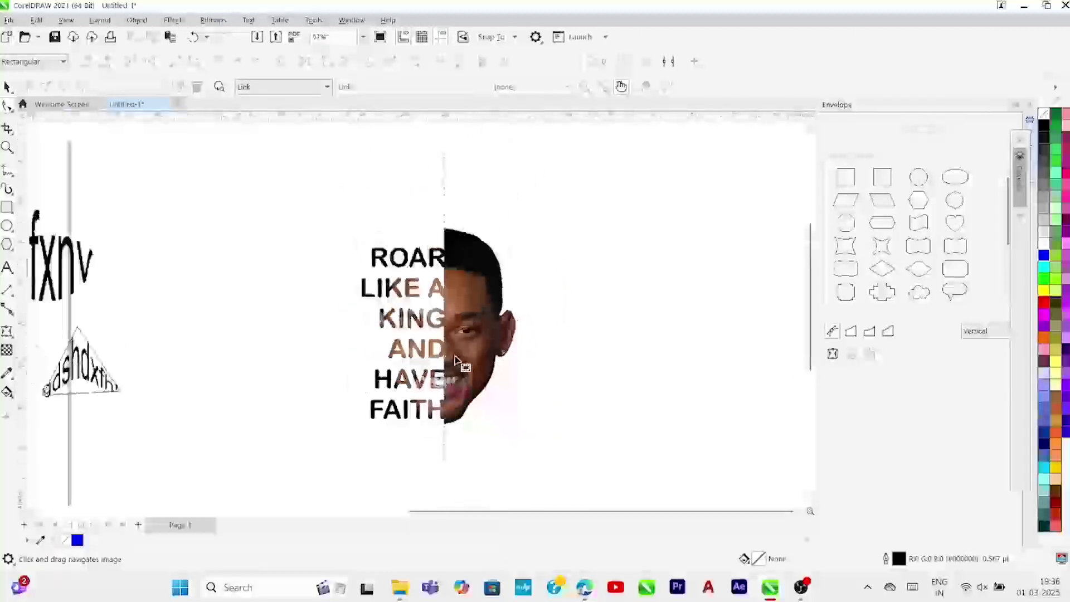
scroll(456, 361, up, 5)
drag(430, 317, 487, 316)
drag(397, 320, 370, 317)
- Set the font size of the whole six-line text to 36 pt
key(space)
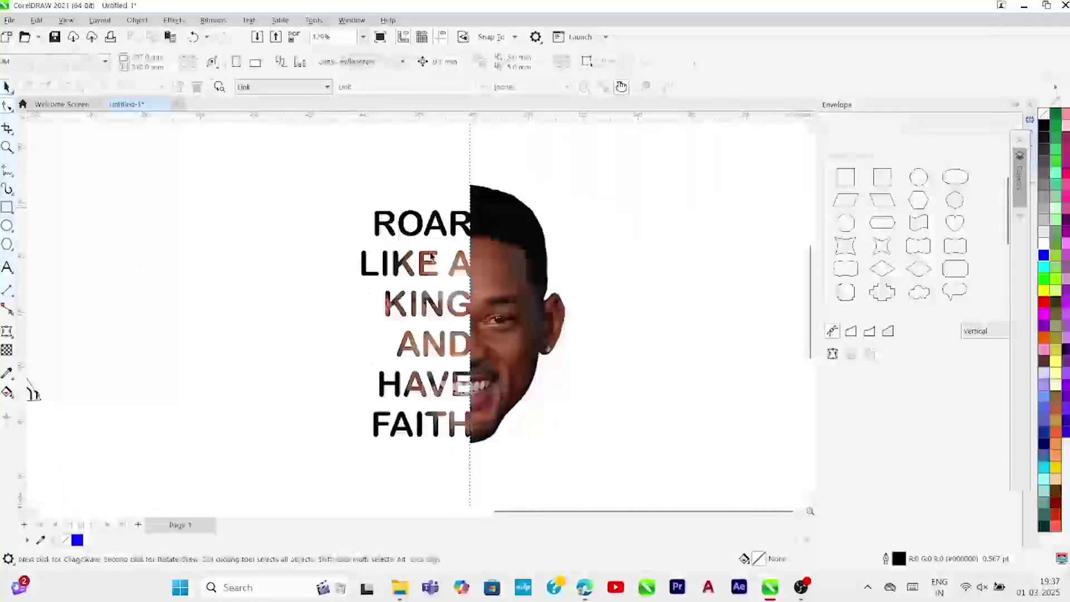
click(431, 256)
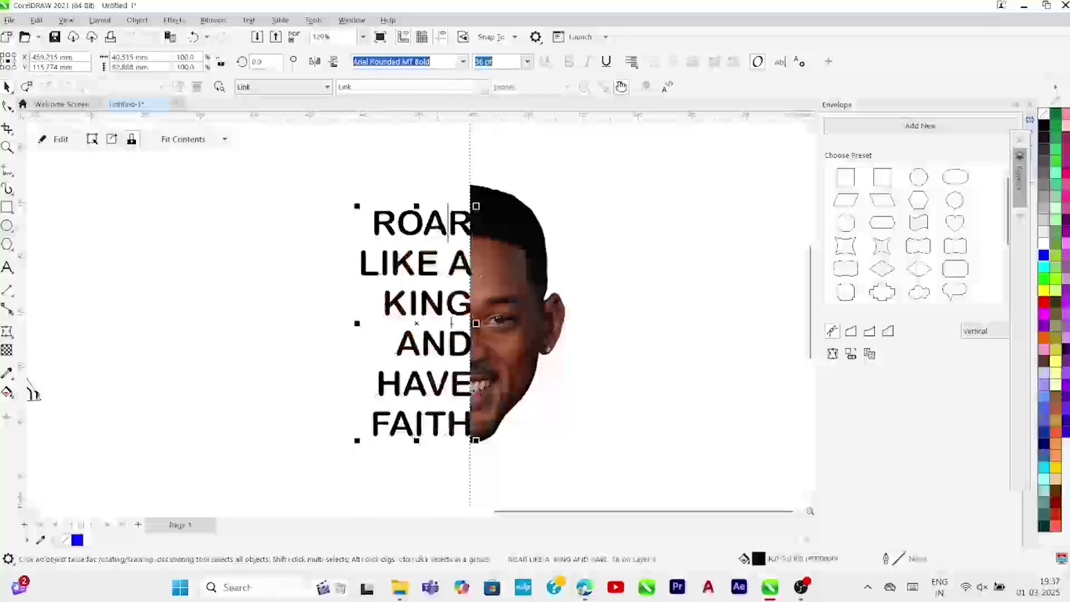
key(ctrl+a)
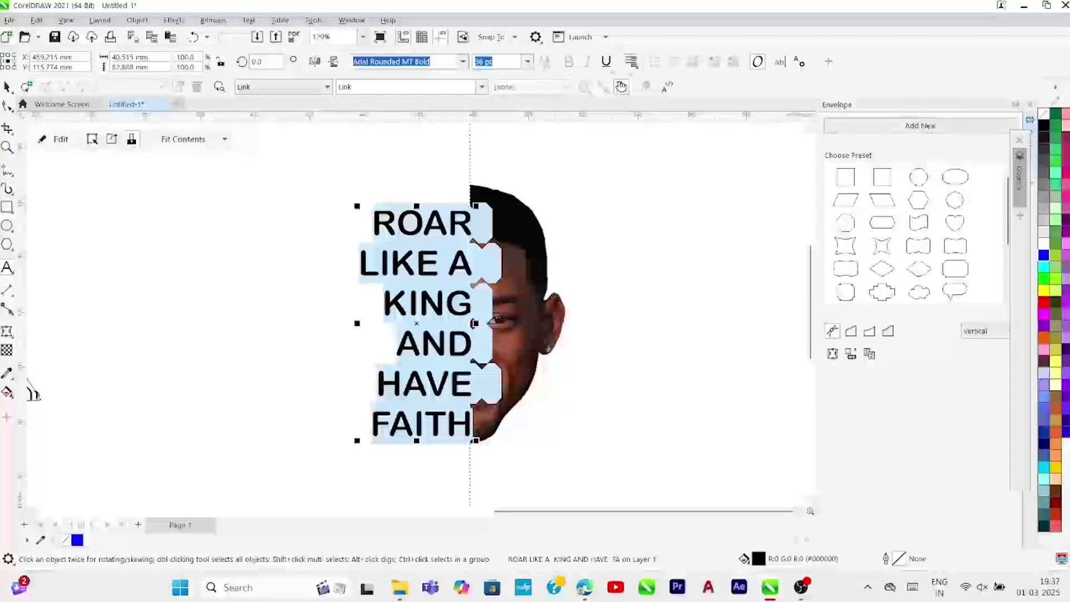
click(527, 61)
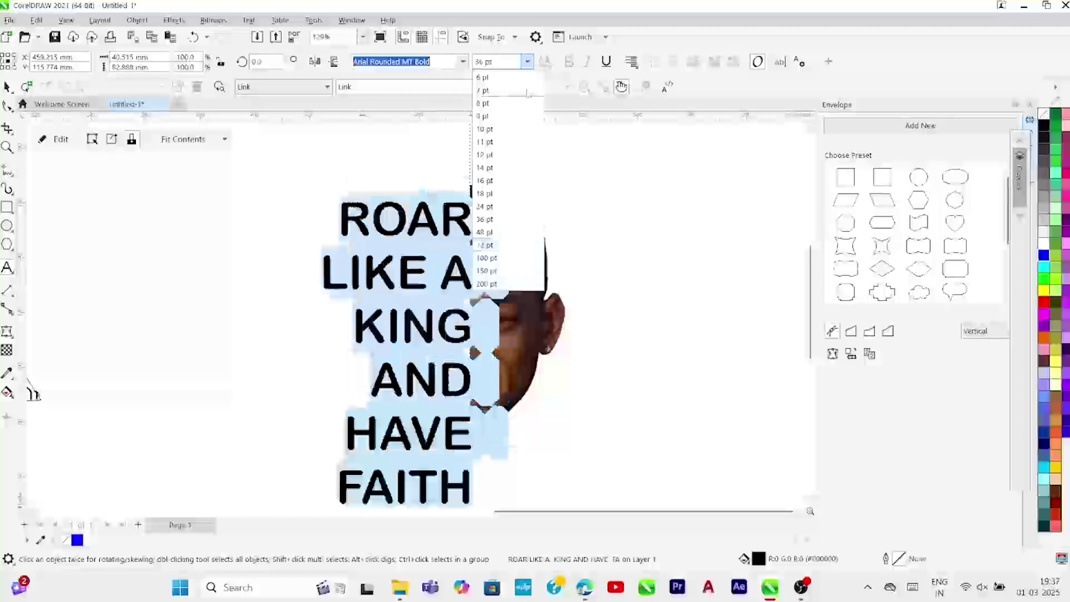
click(484, 219)
- Tighten the line spacing of the six-line text with the Shape tool and set its font size to 48 pt
click(6, 107)
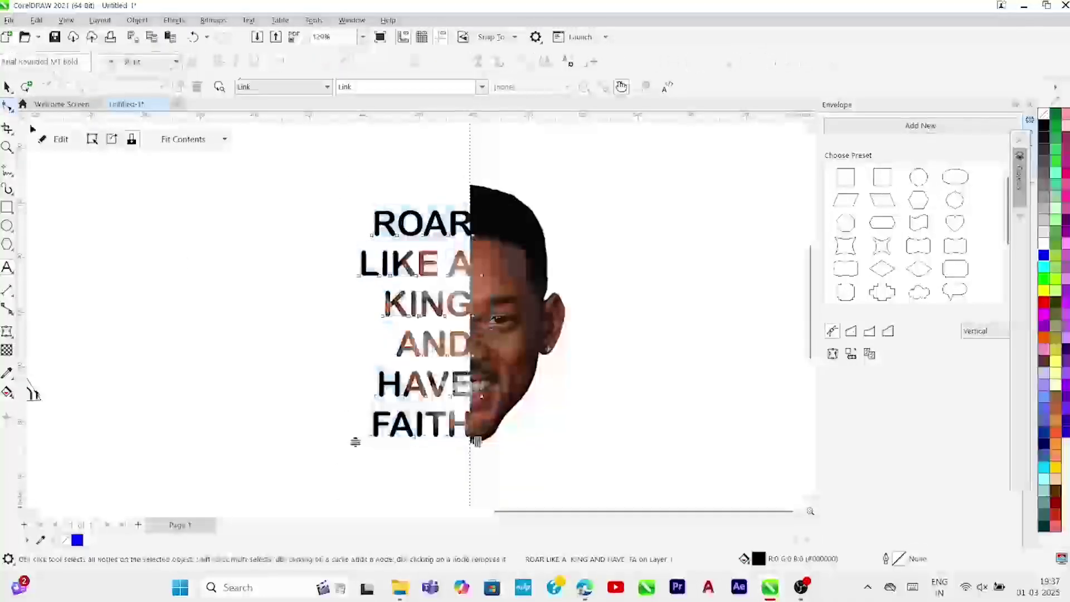
drag(358, 430, 359, 389)
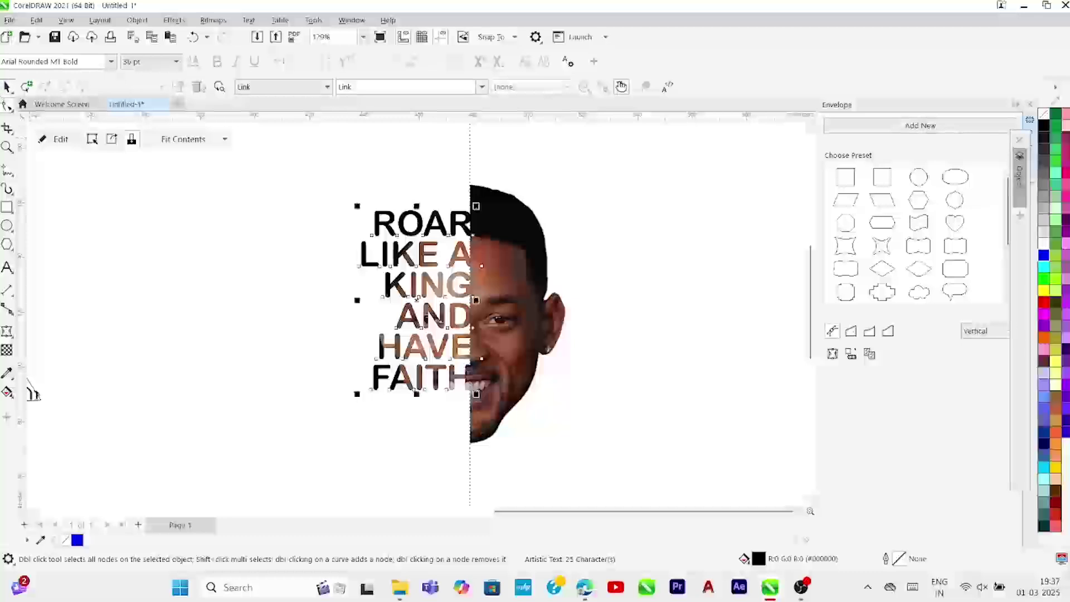
key(space)
click(528, 62)
click(510, 233)
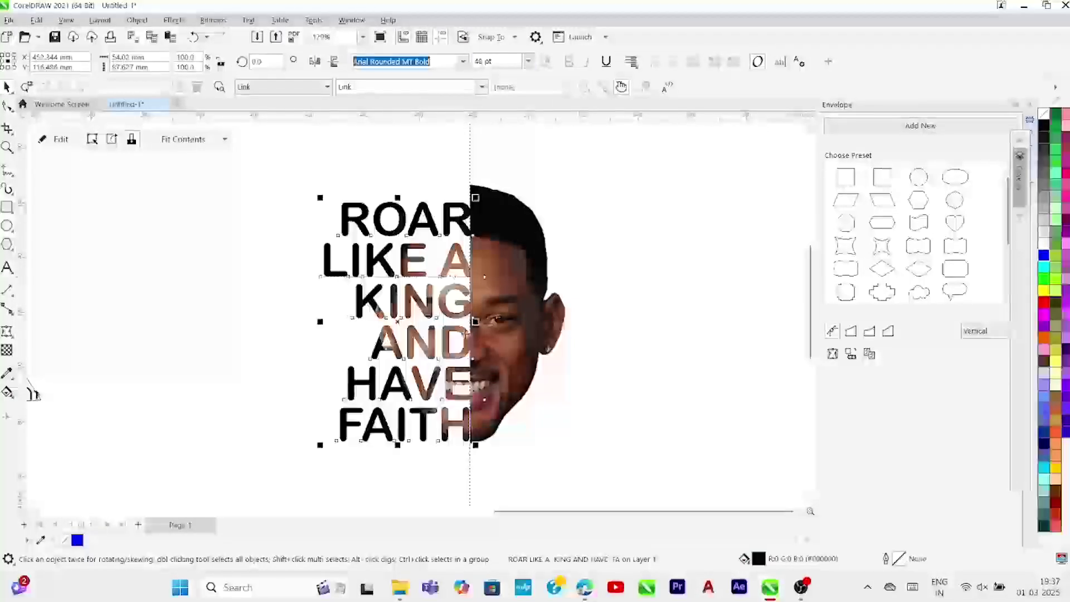
click(227, 282)
- Examine how the picture-filled text lines up with the cropped half of the face
scroll(524, 338, down, 1)
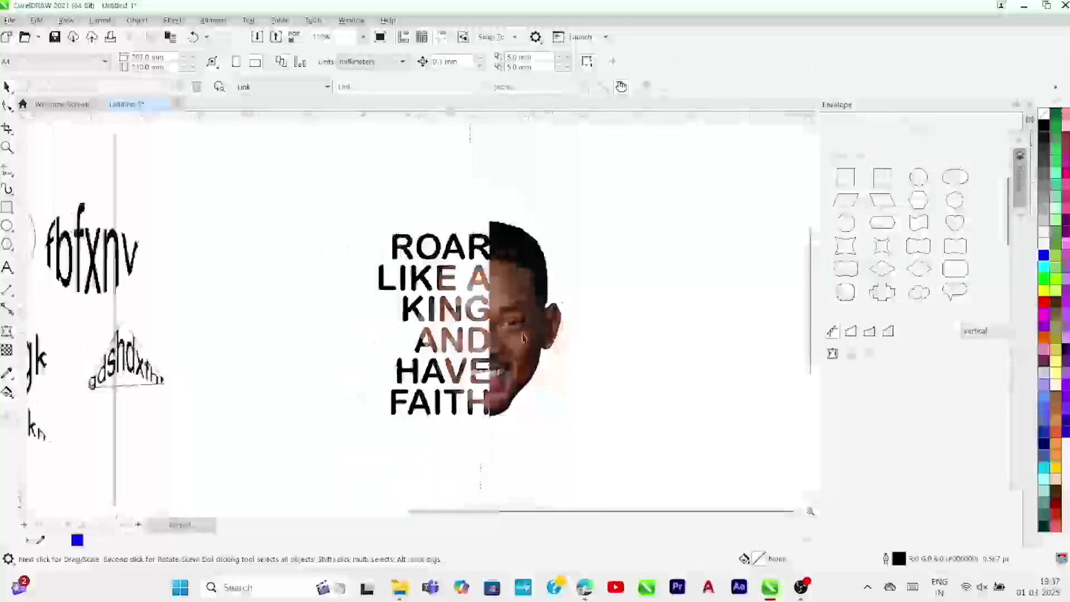
scroll(524, 339, up, 2)
drag(95, 336, 218, 326)
scroll(495, 333, down, 1)
scroll(479, 360, down, 1)
drag(370, 329, 310, 339)
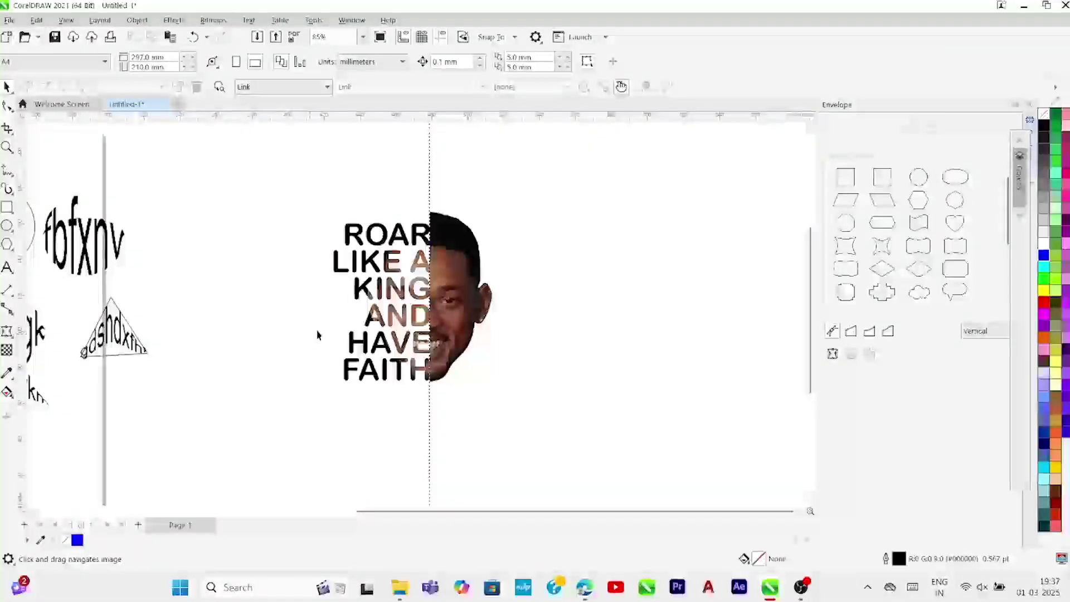
scroll(380, 345, up, 1)
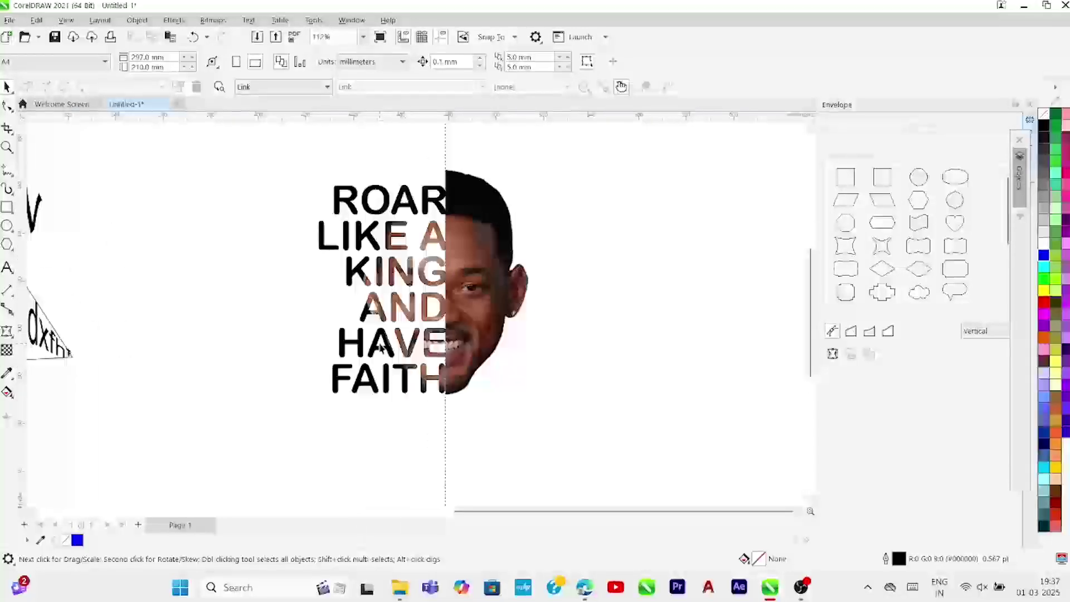